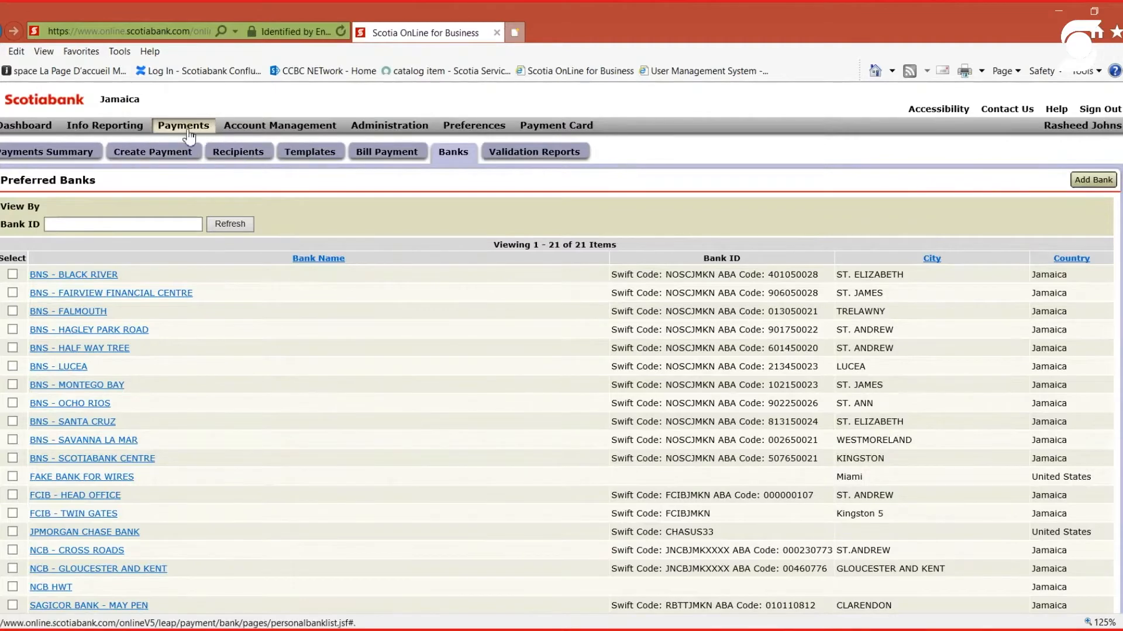
# - Open the payment recipients list and start creating a new recipient
pyautogui.click(49, 130)
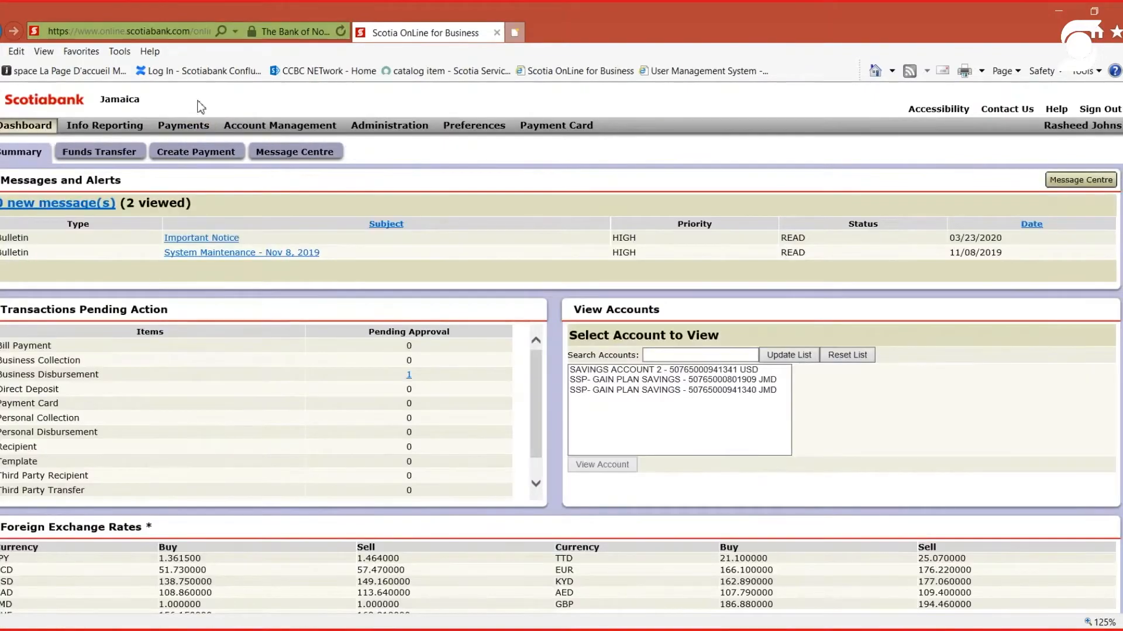
pyautogui.click(194, 132)
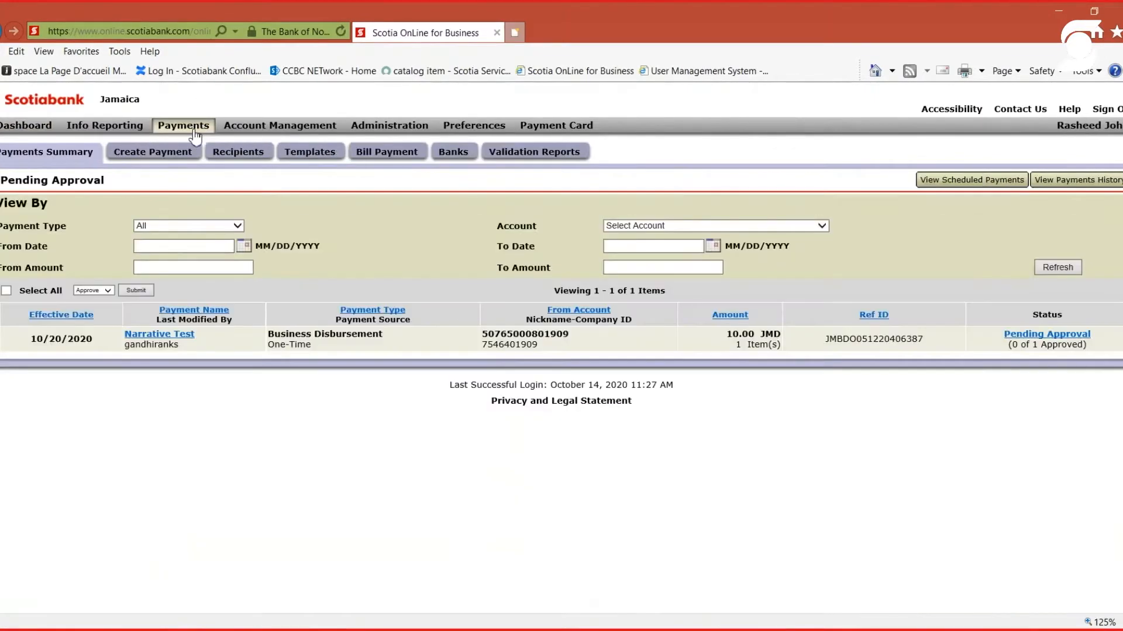
pyautogui.click(257, 161)
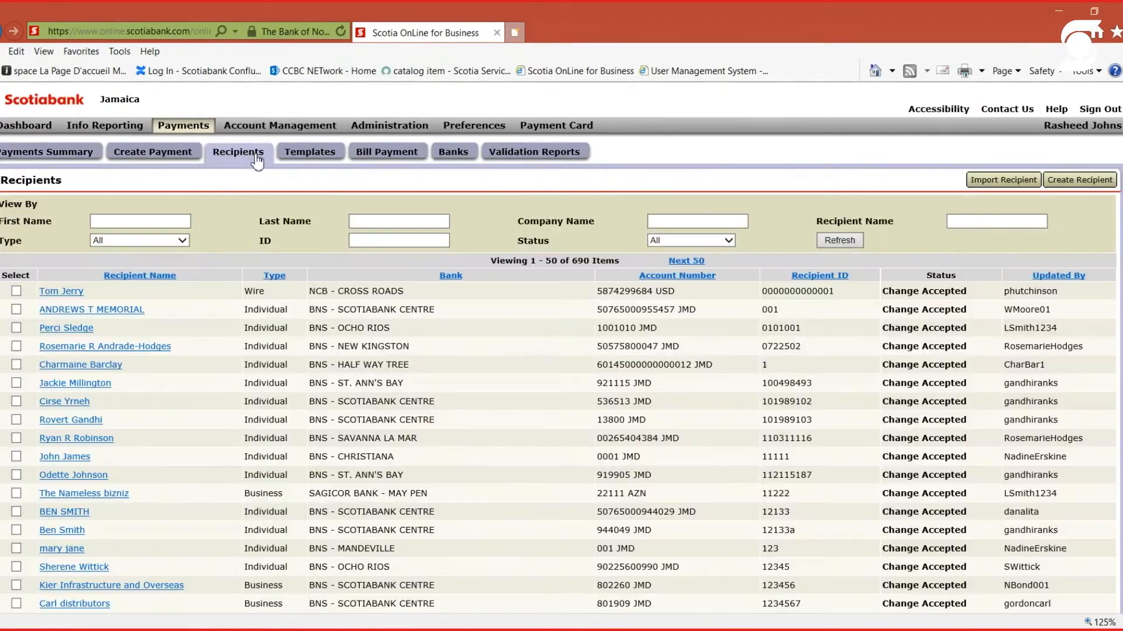
pyautogui.click(1067, 186)
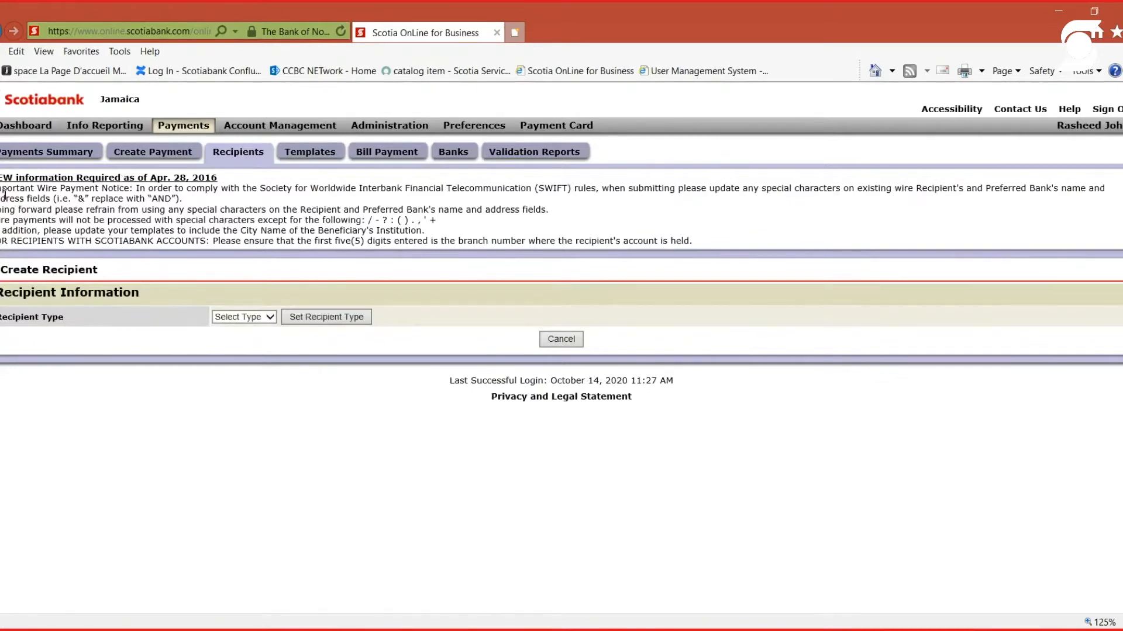
# - Read the wire payment notice and set the new recipient's type to Wire
pyautogui.moveTo(0, 188); pyautogui.dragTo(702, 246)
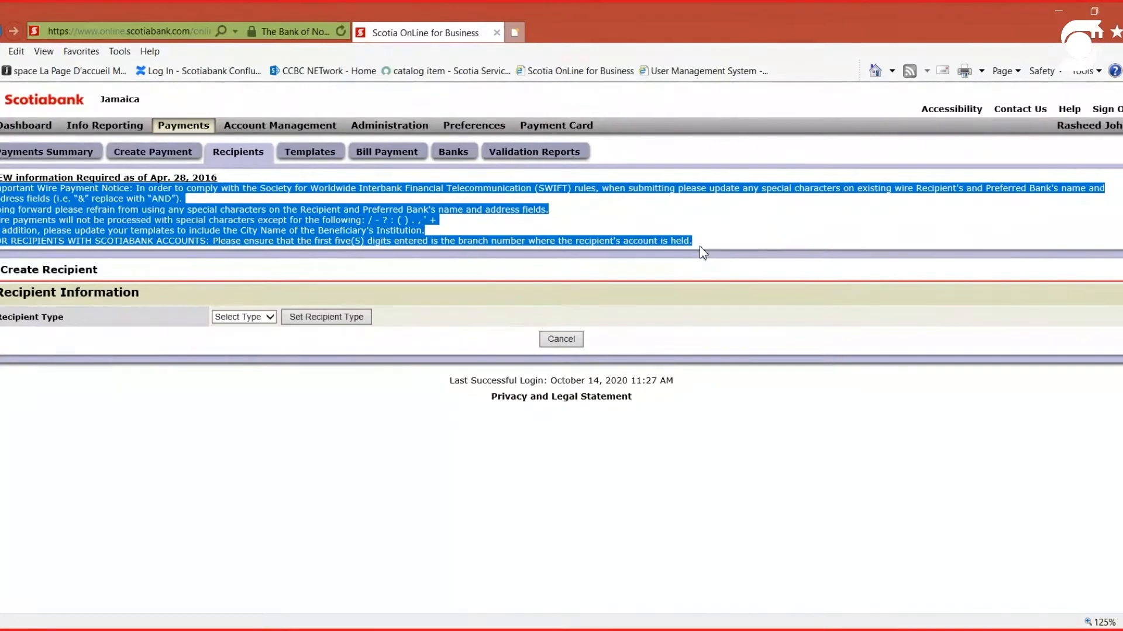
pyautogui.click(294, 286)
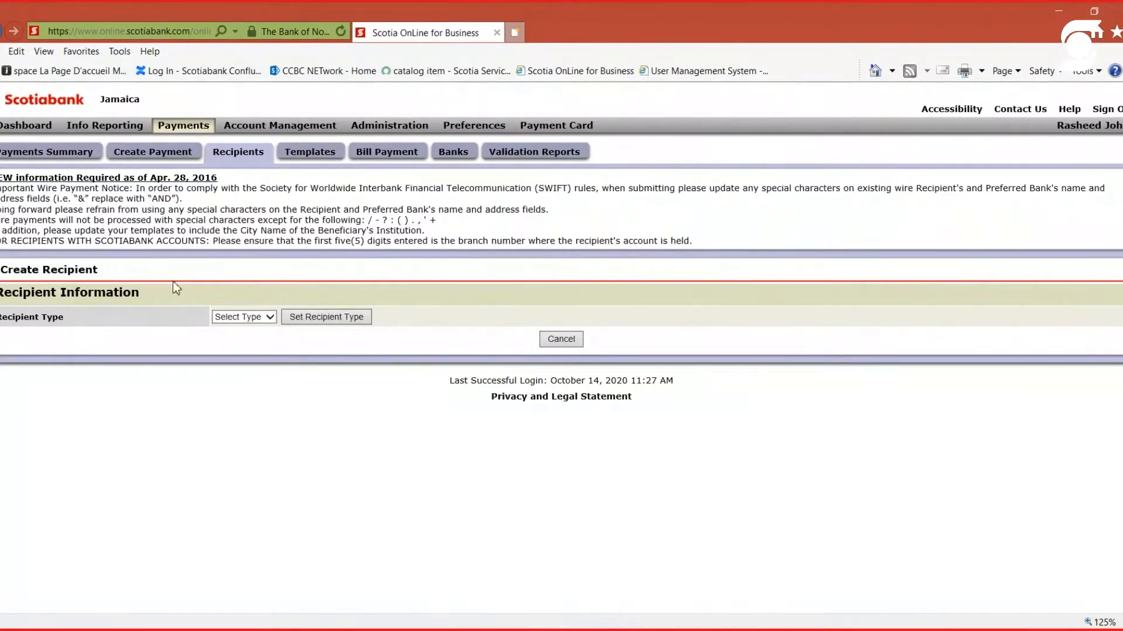
pyautogui.click(269, 318)
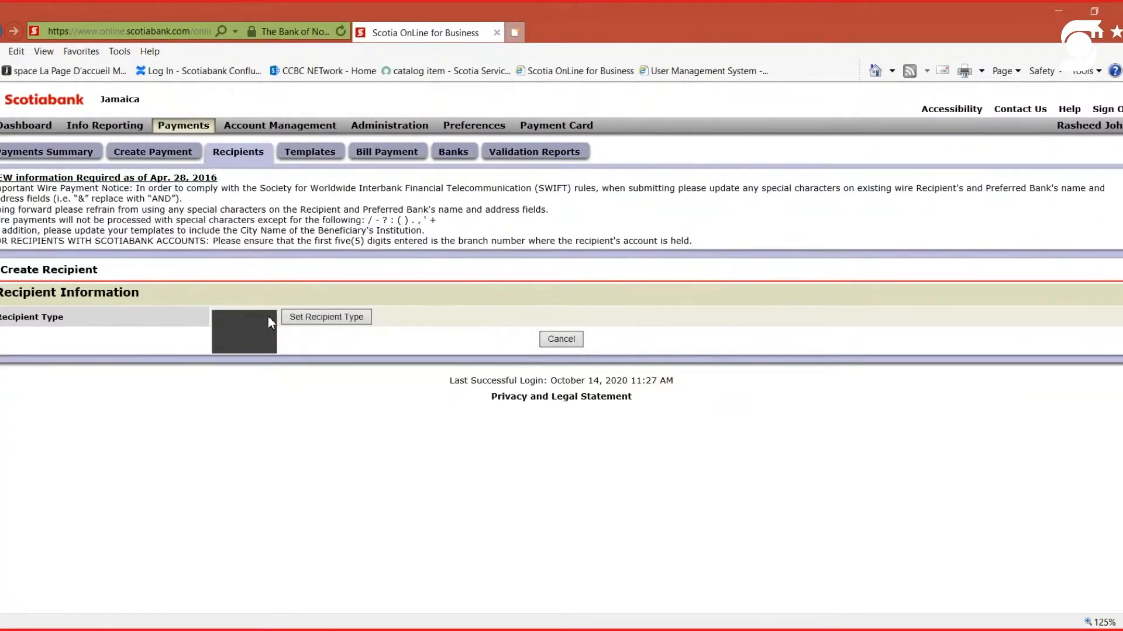
pyautogui.click(254, 350)
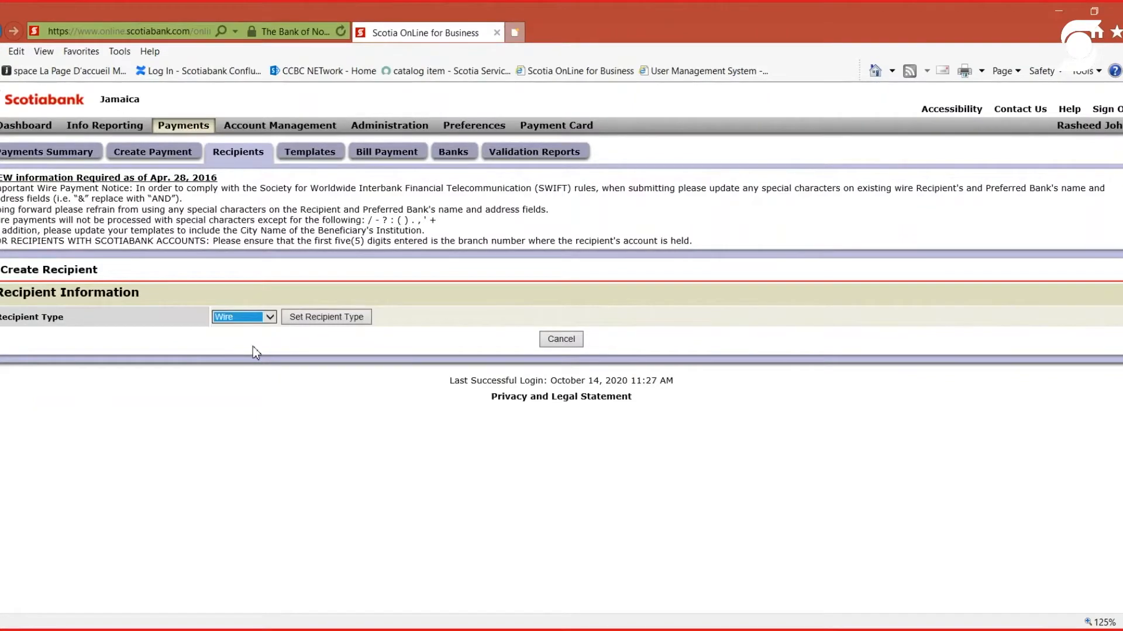
pyautogui.click(317, 318)
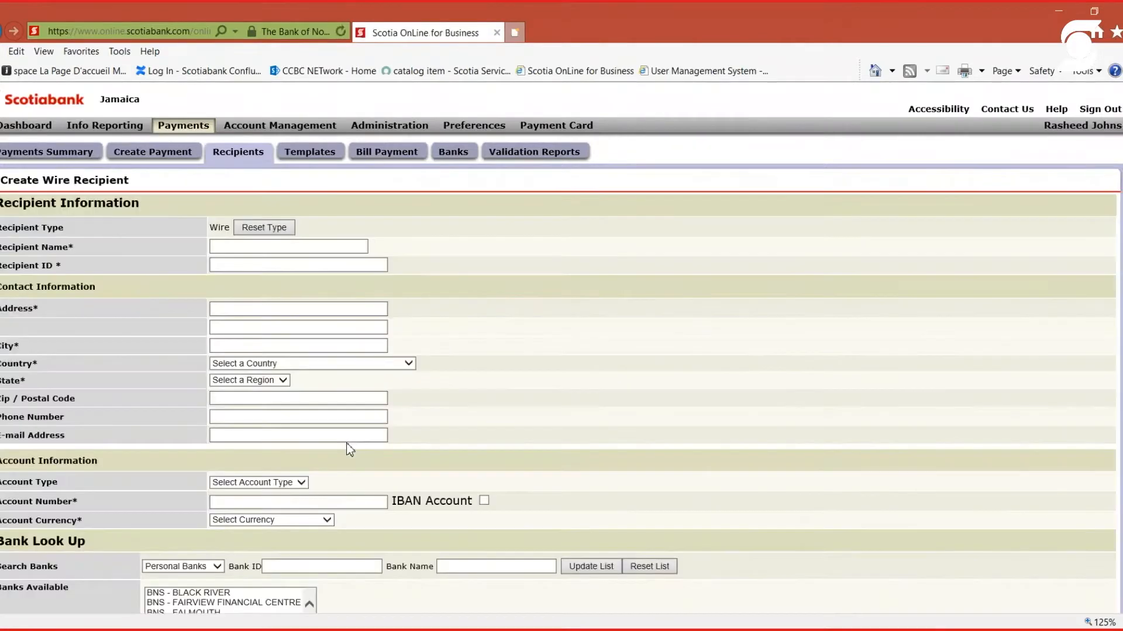
# - Enter the recipient's name and recipient ID in the wire recipient information
pyautogui.scroll(-3, 349, 449)
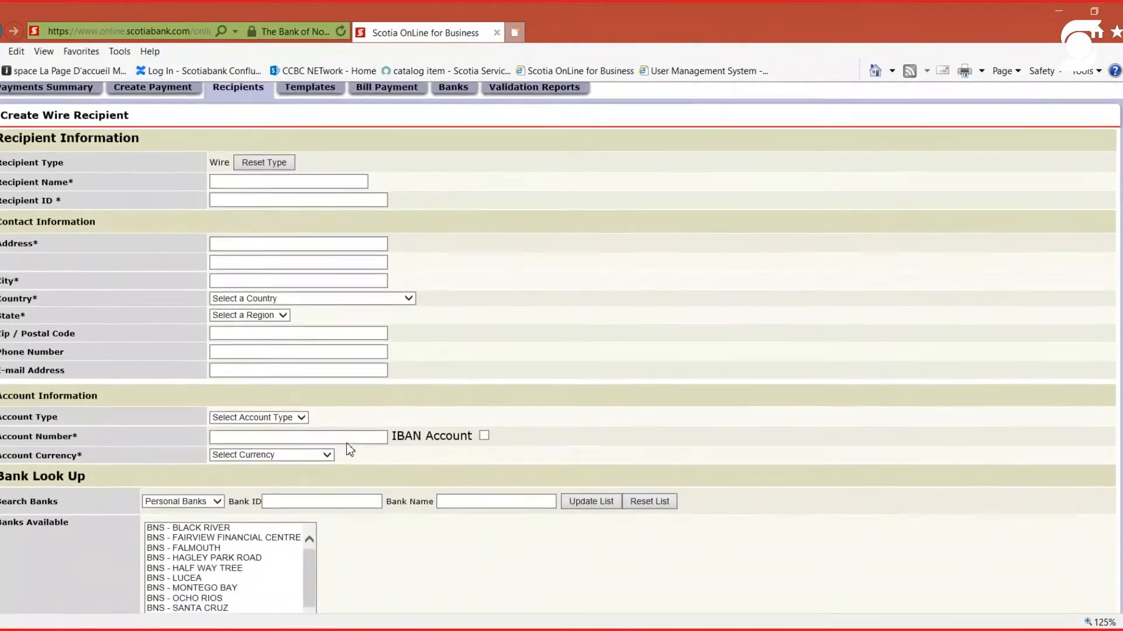
pyautogui.scroll(-1, 349, 449)
pyautogui.scroll(1, 349, 449)
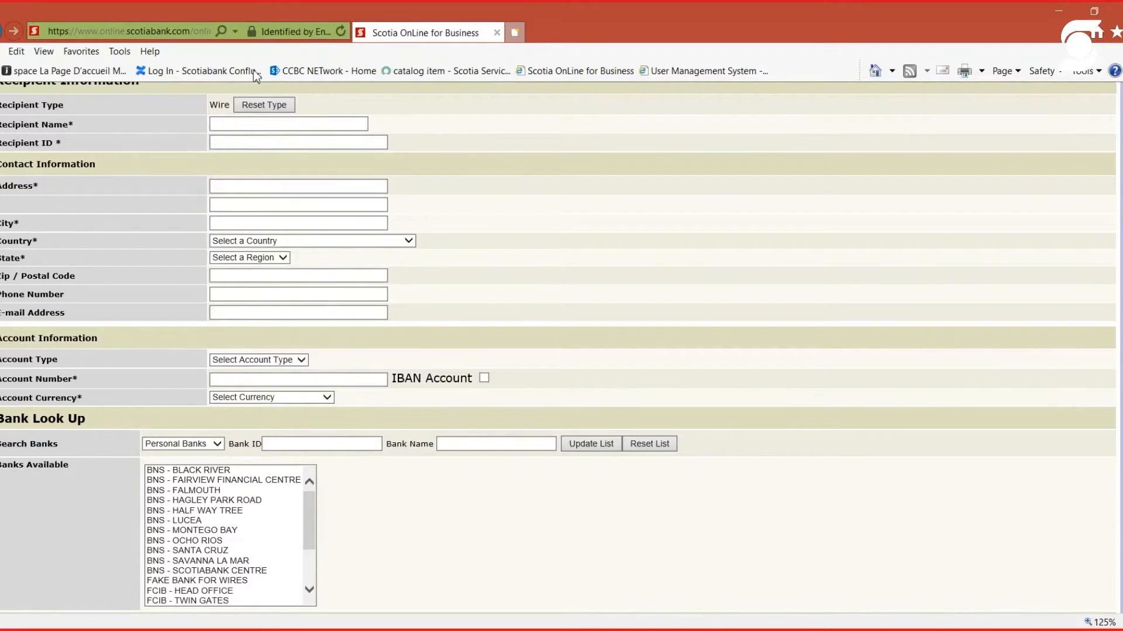
pyautogui.click(273, 123)
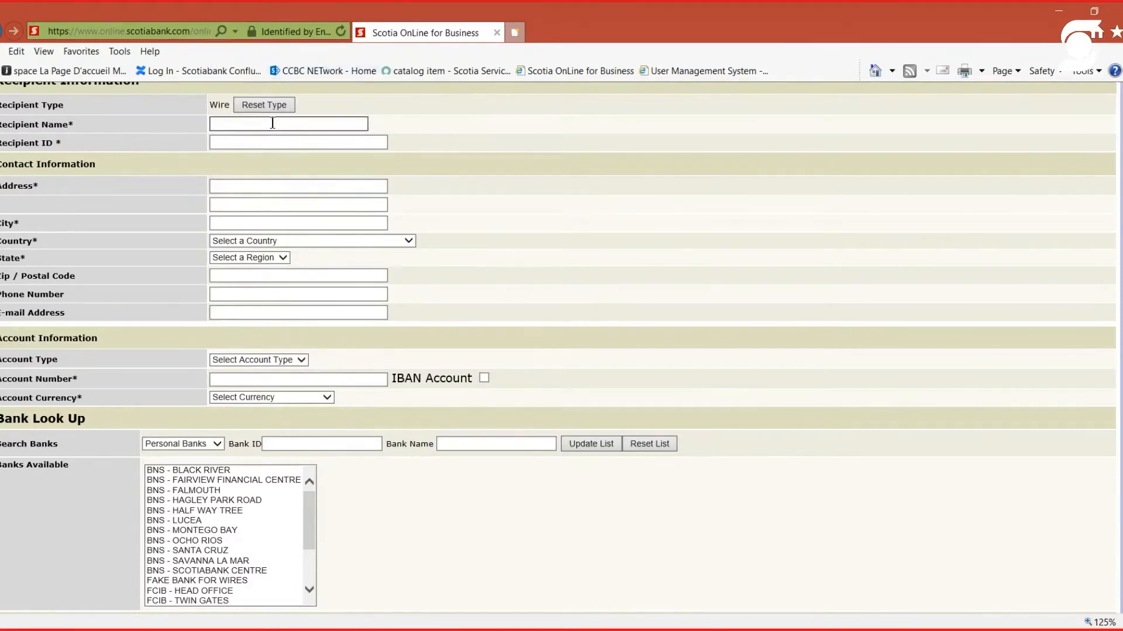
pyautogui.write('Johnd D')
pyautogui.press('BackSpace')
pyautogui.press('BackSpace')
pyautogui.press('BackSpace')
pyautogui.write('Doe INC')
pyautogui.click(280, 145)
pyautogui.write('S')
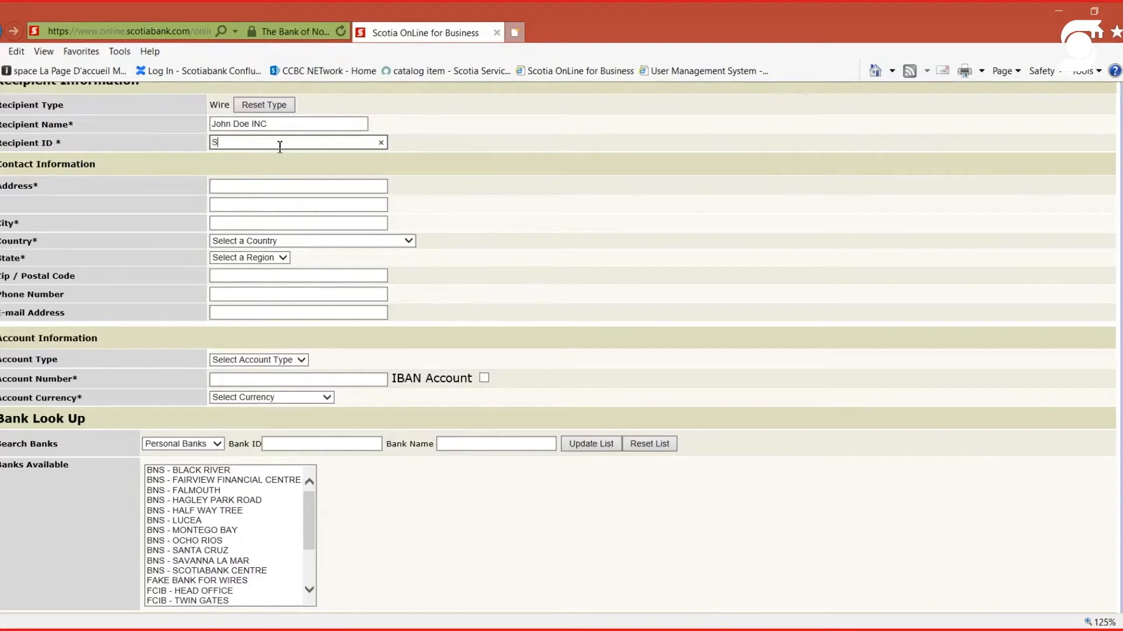
pyautogui.press('BackSpace')
pyautogui.write('124536')
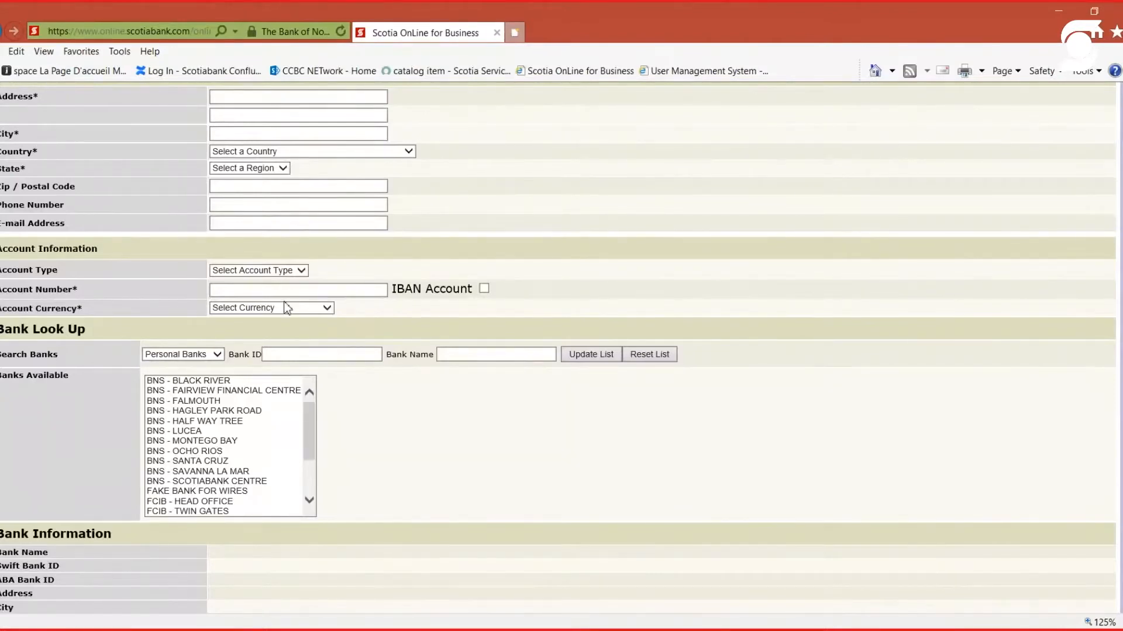
# - Choose Gibraltar as the country in the wire recipient's contact information
pyautogui.scroll(3, 266, 186)
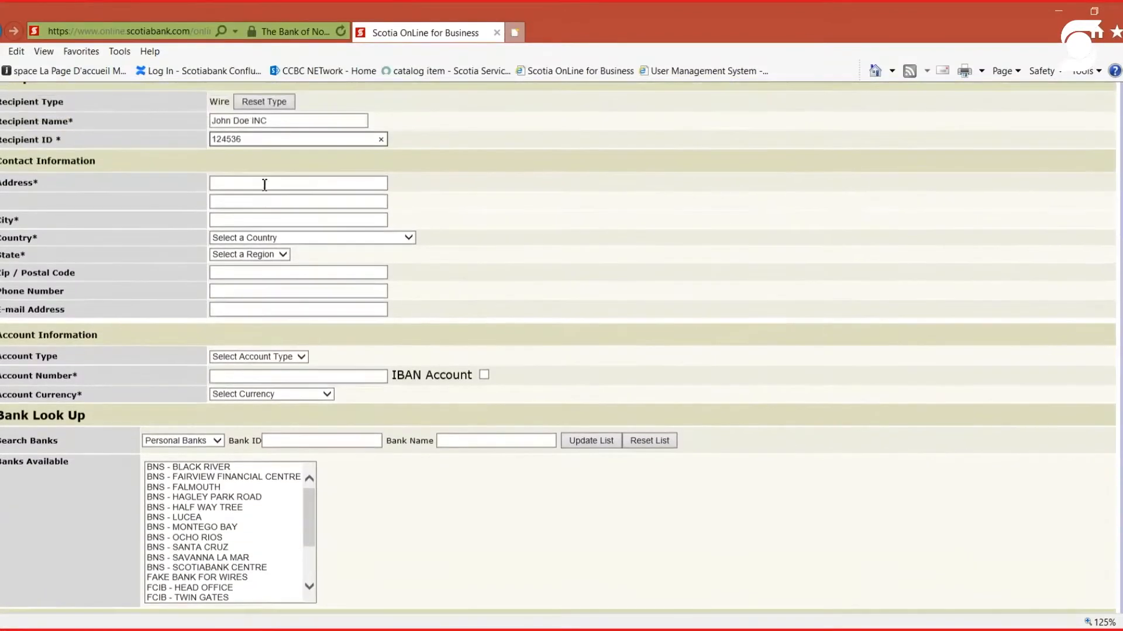
pyautogui.doubleClick(25, 183)
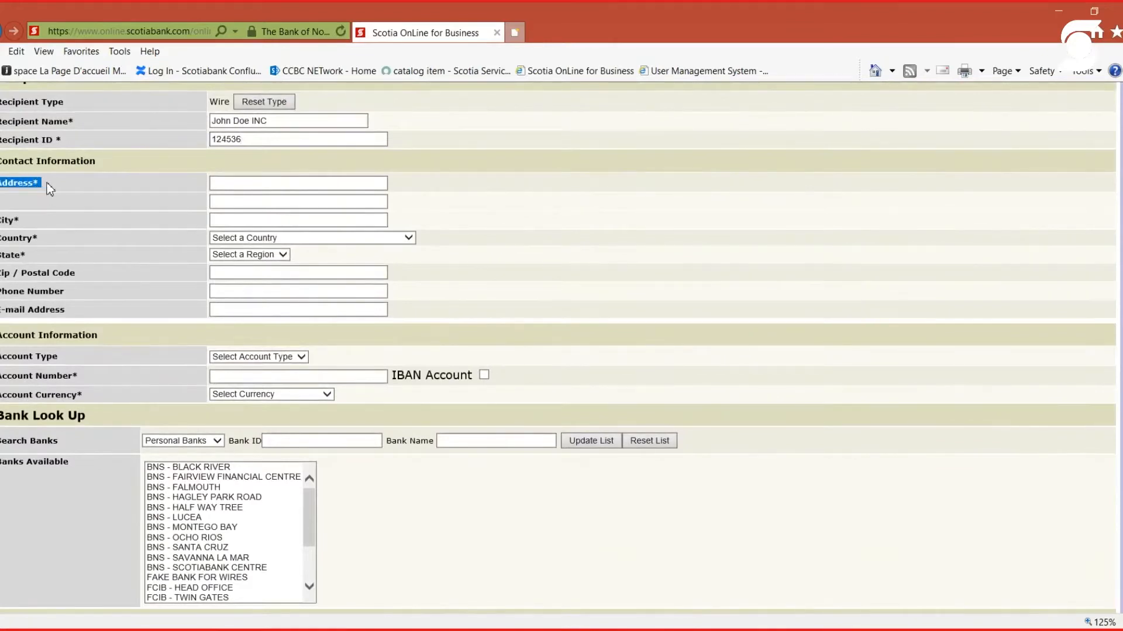
pyautogui.scroll(-3, 75, 358)
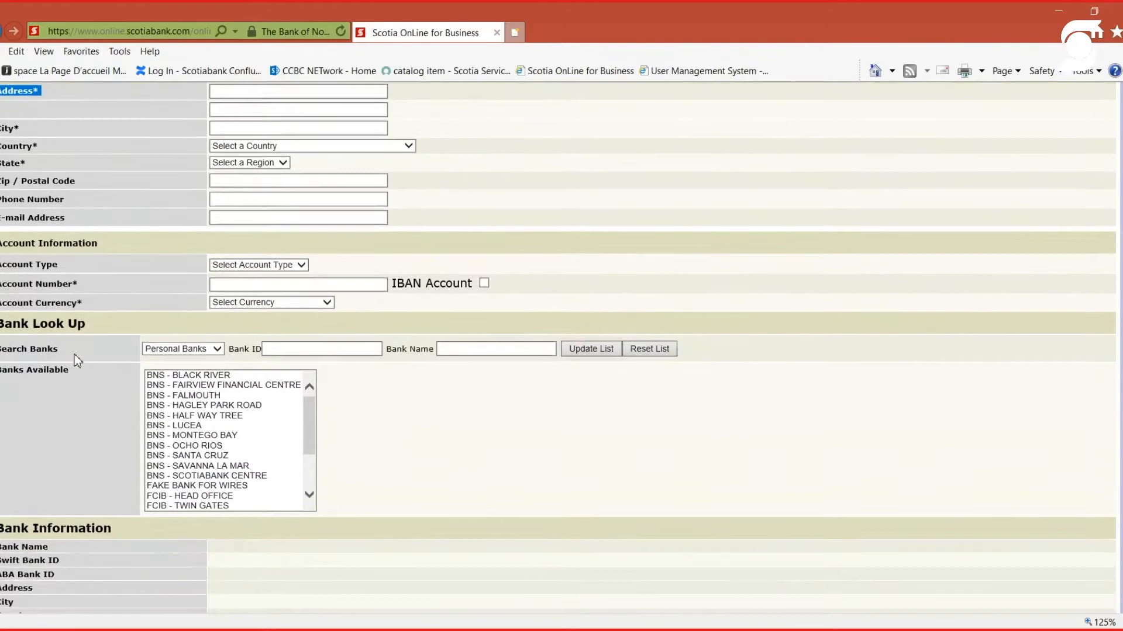
pyautogui.click(375, 147)
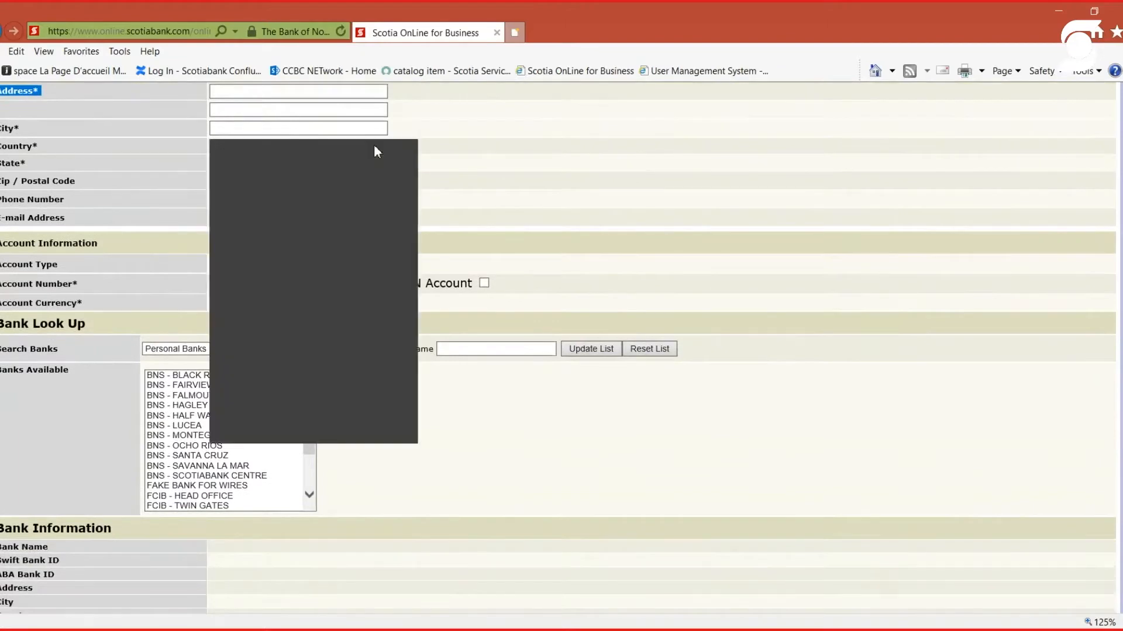
pyautogui.click(80, 191)
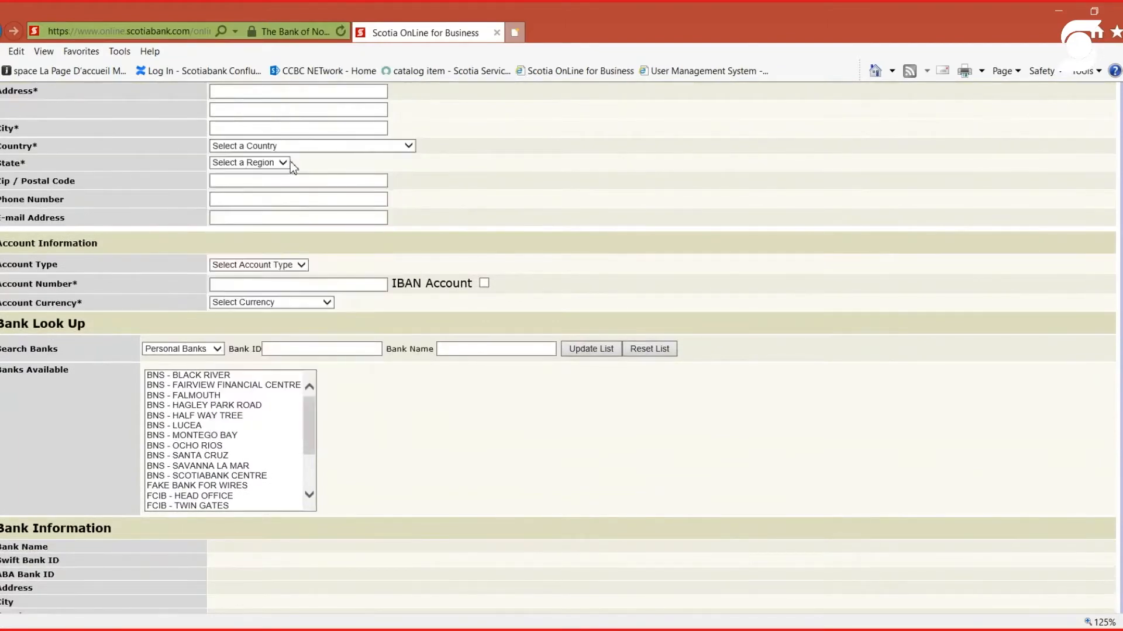
pyautogui.click(354, 149)
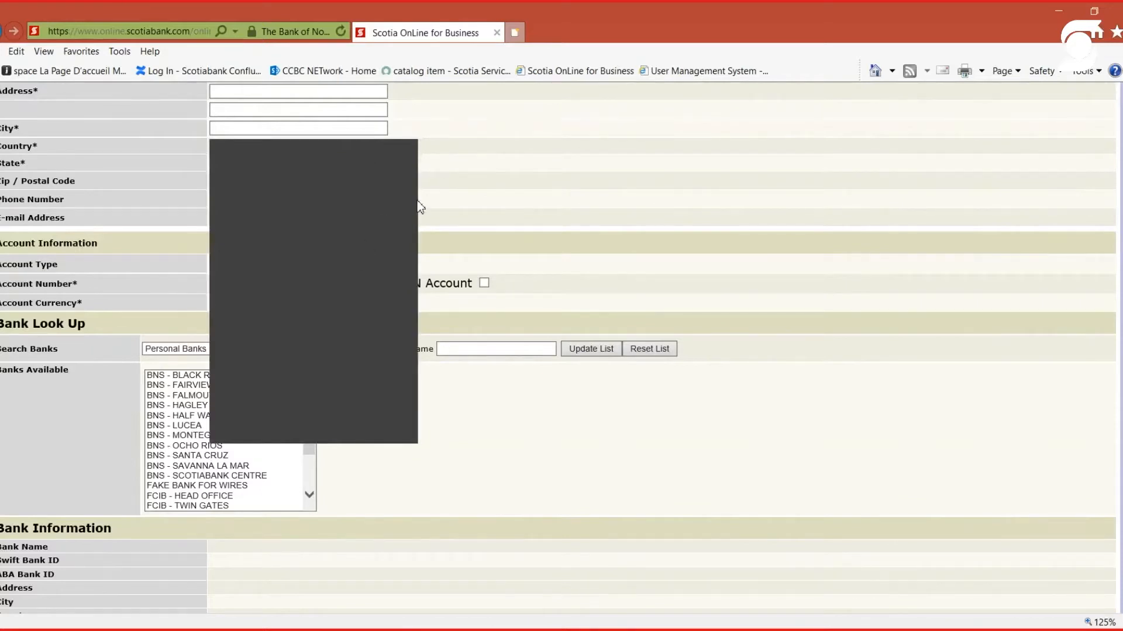
pyautogui.click(332, 262)
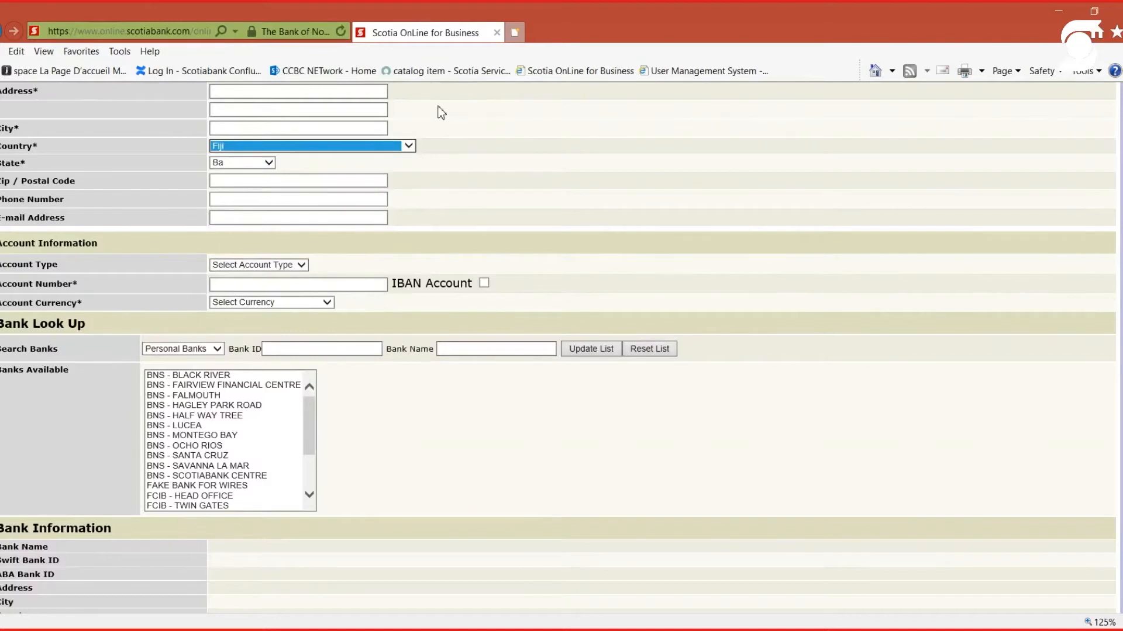
pyautogui.click(268, 162)
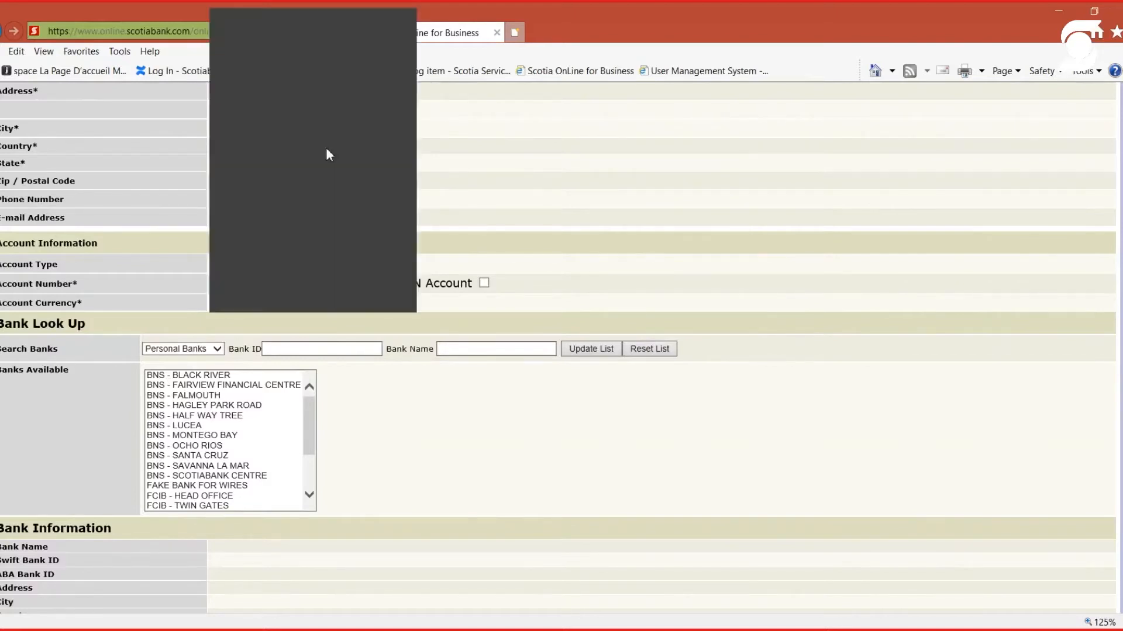
pyautogui.click(293, 171)
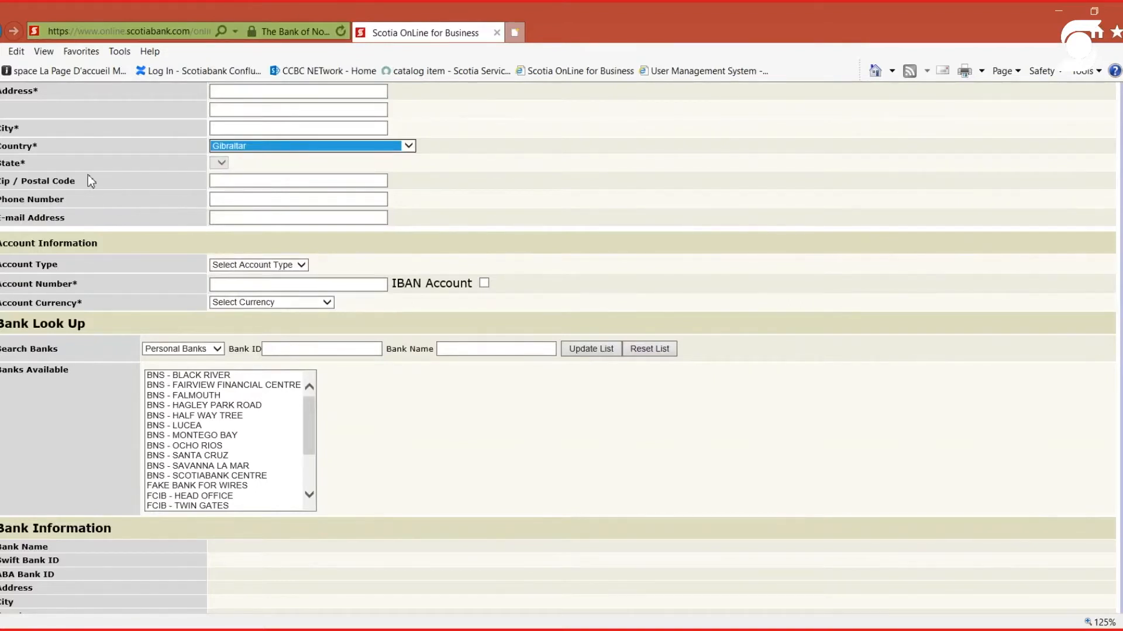
pyautogui.scroll(2, 228, 173)
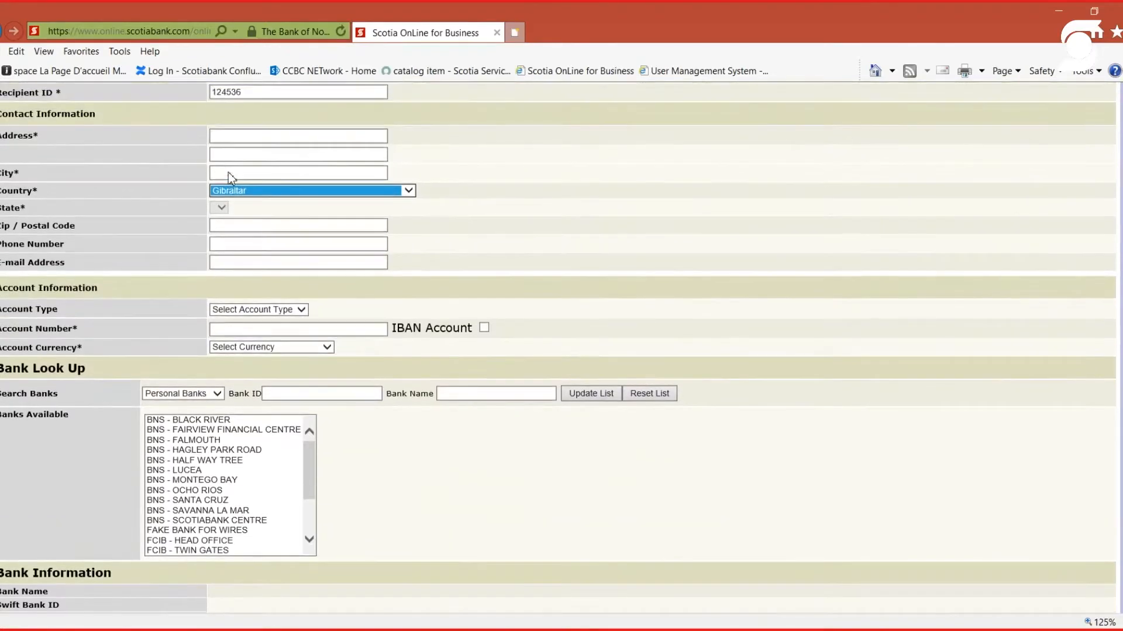
pyautogui.click(228, 172)
# - Mark the recipient's account as an IBAN account and set the account currency to US Dollar
pyautogui.scroll(-4, 314, 271)
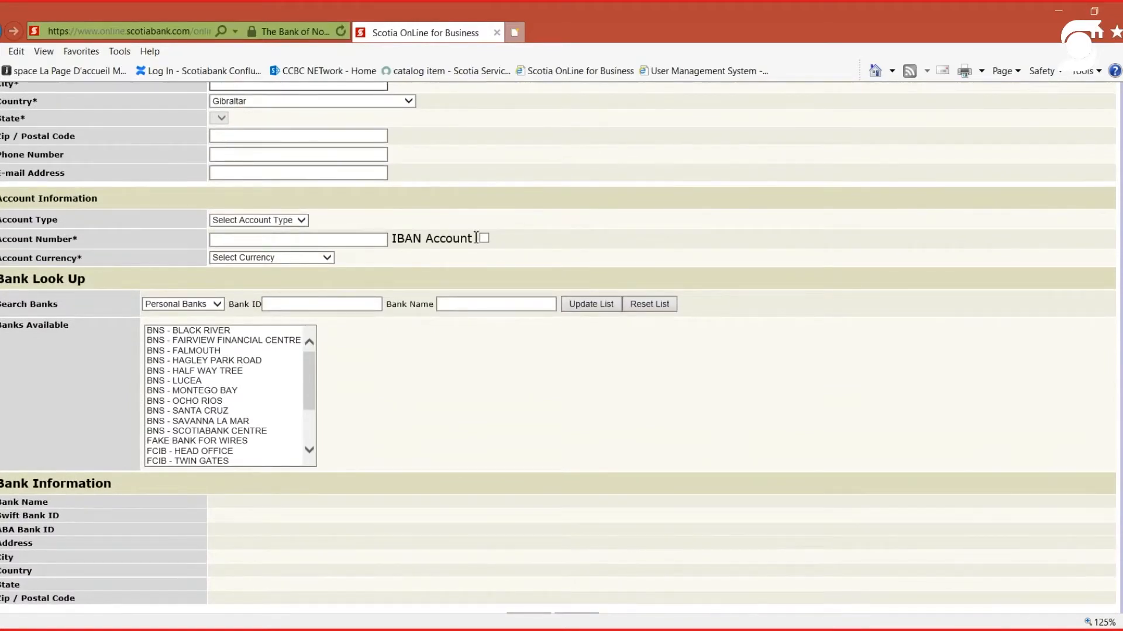
pyautogui.click(355, 243)
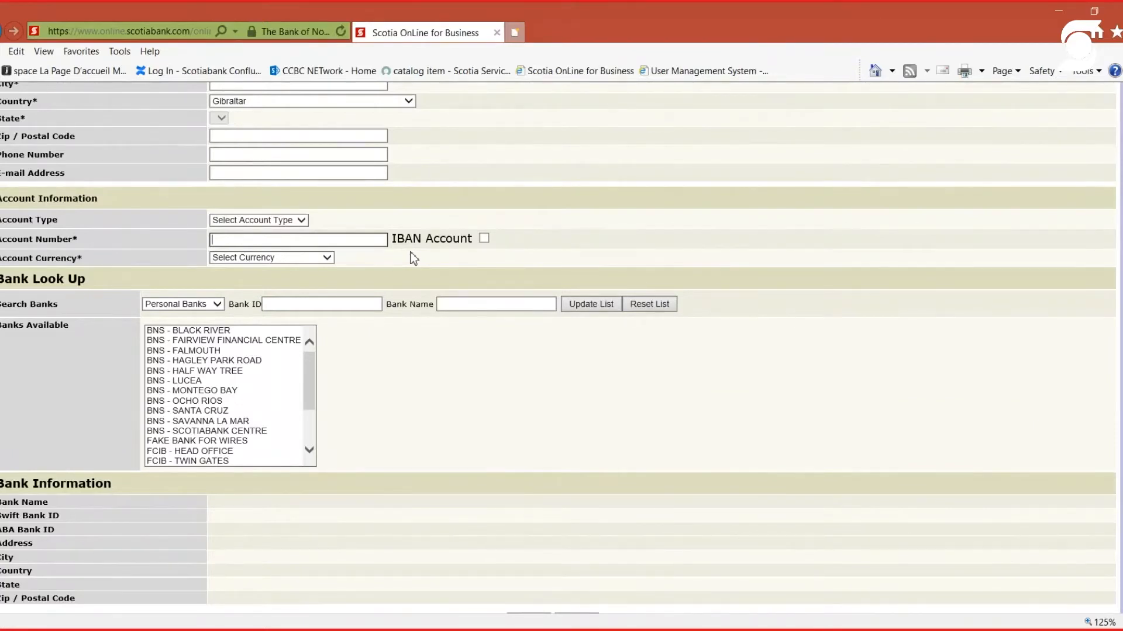
pyautogui.click(483, 238)
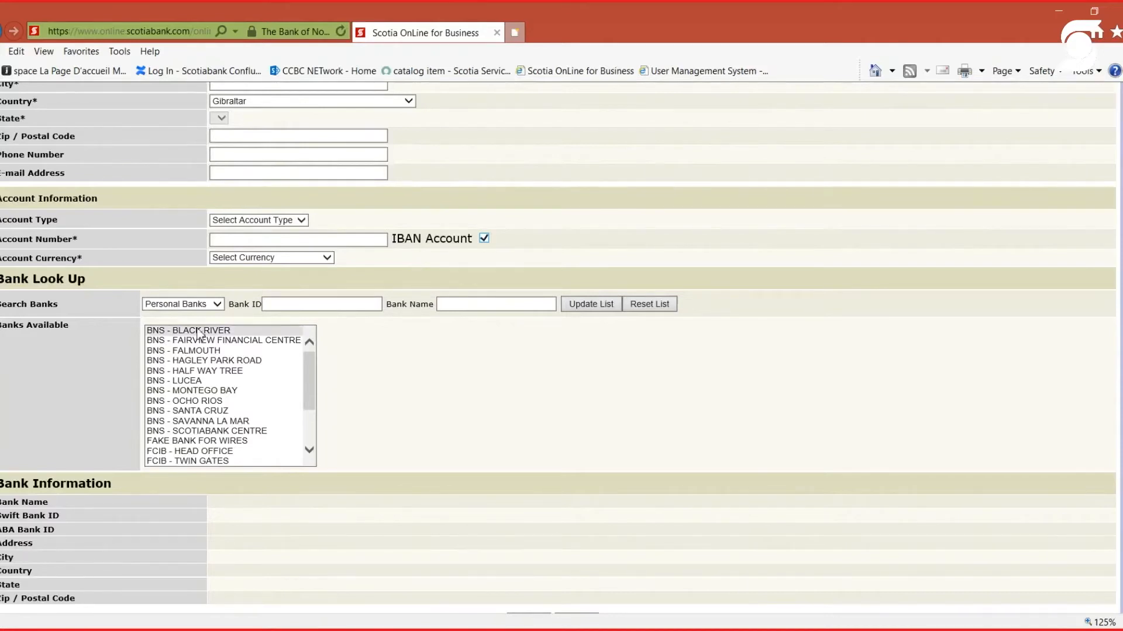
pyautogui.click(258, 259)
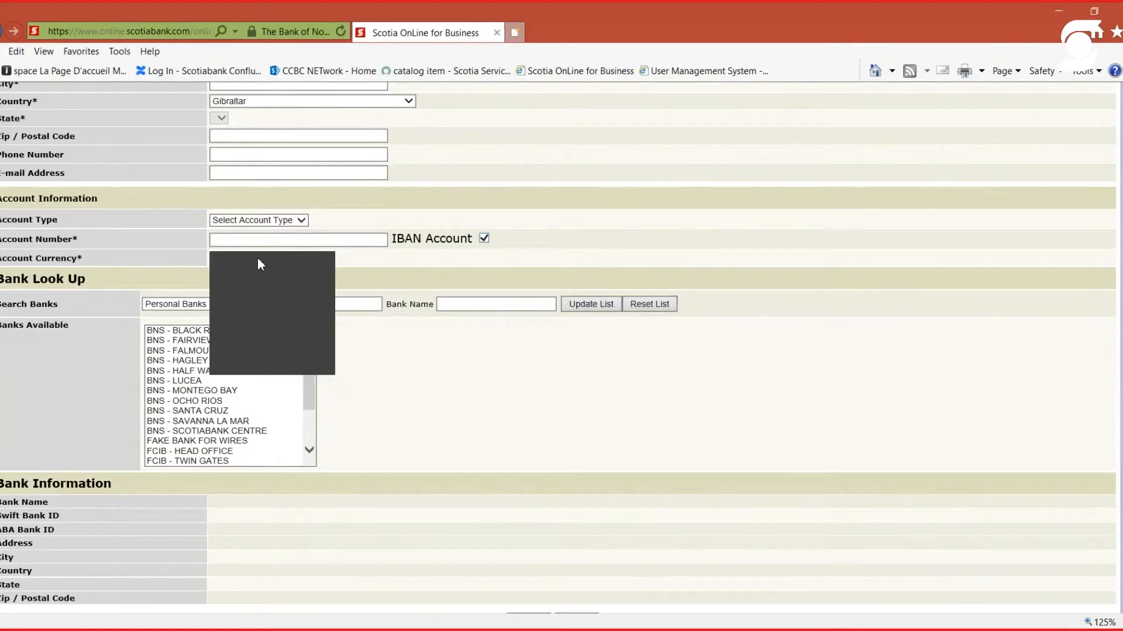
pyautogui.click(258, 359)
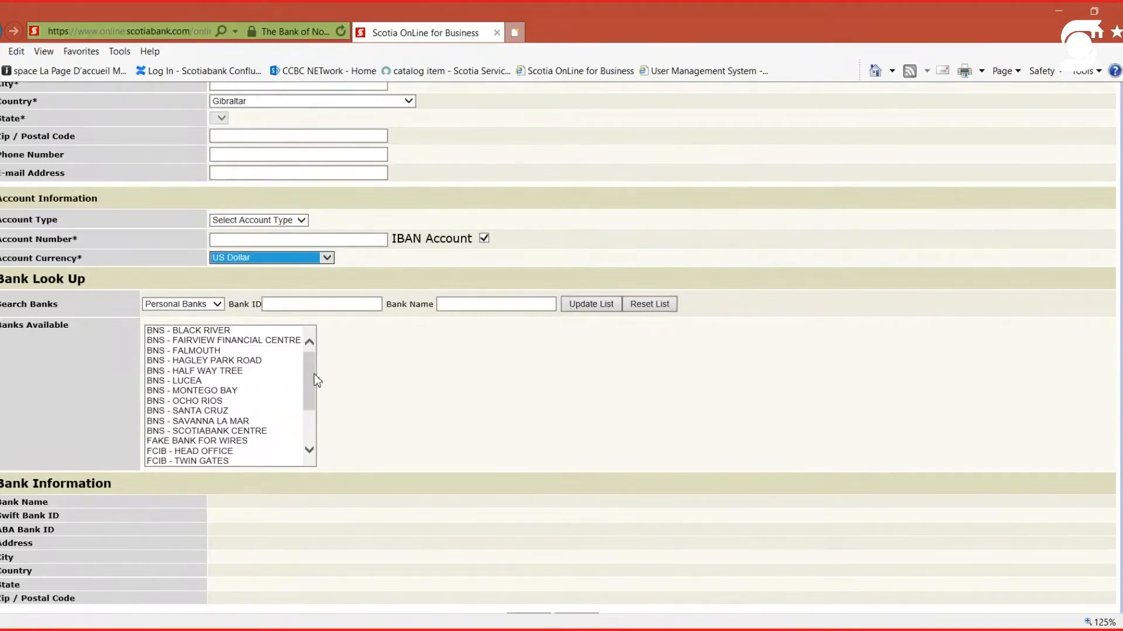
# - Select XYZ BANK from the available personal banks as the recipient's bank
pyautogui.click(315, 394)
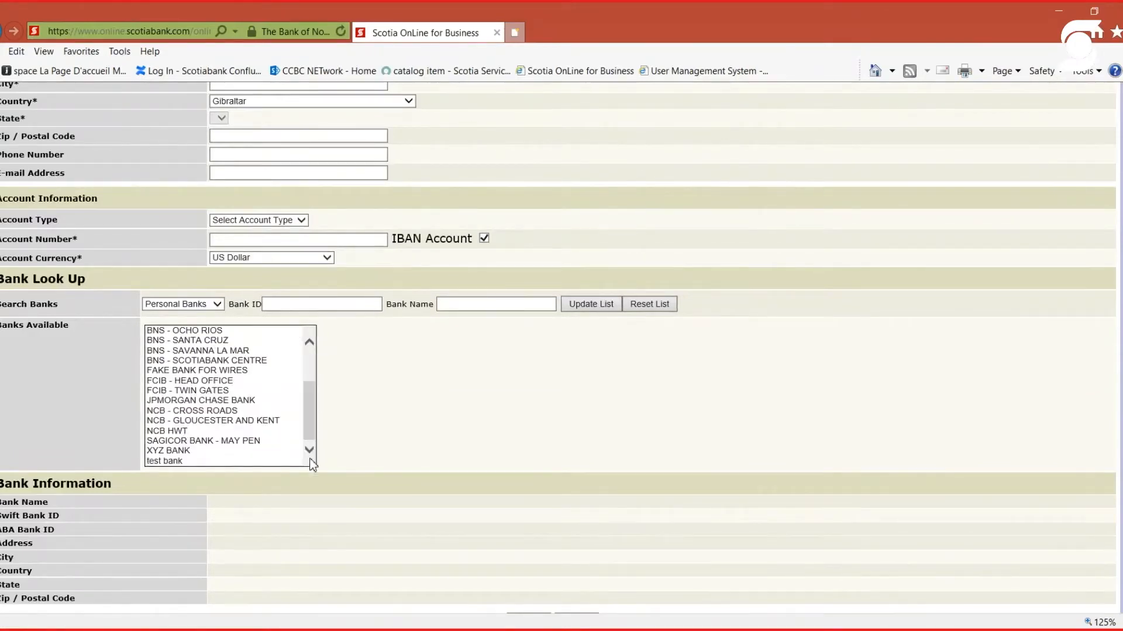
pyautogui.click(190, 454)
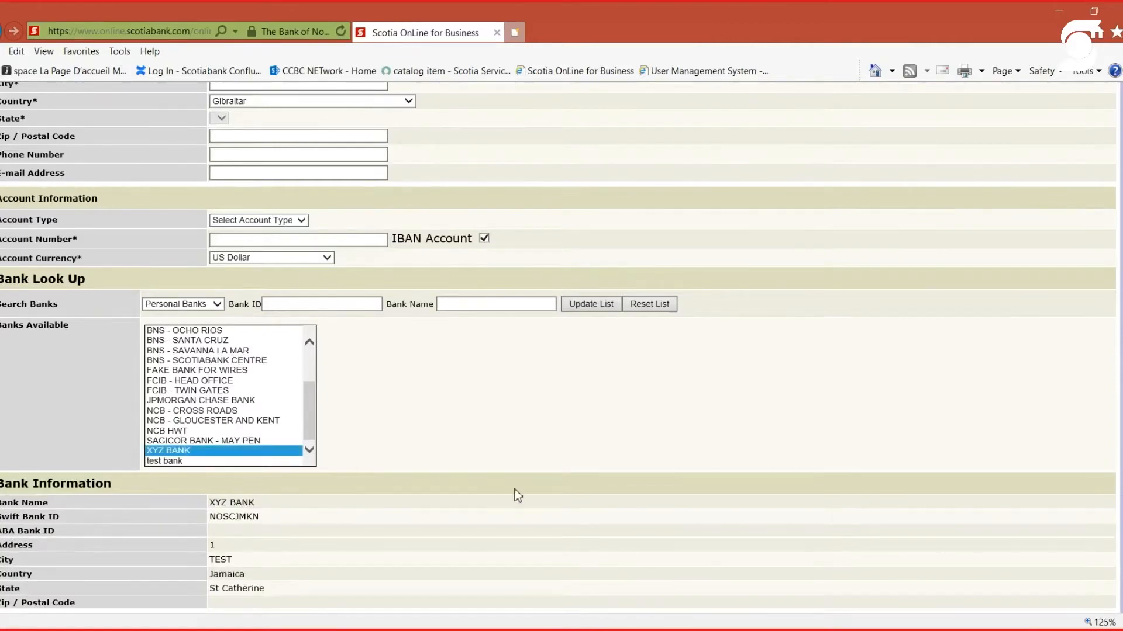
pyautogui.scroll(-2, 518, 495)
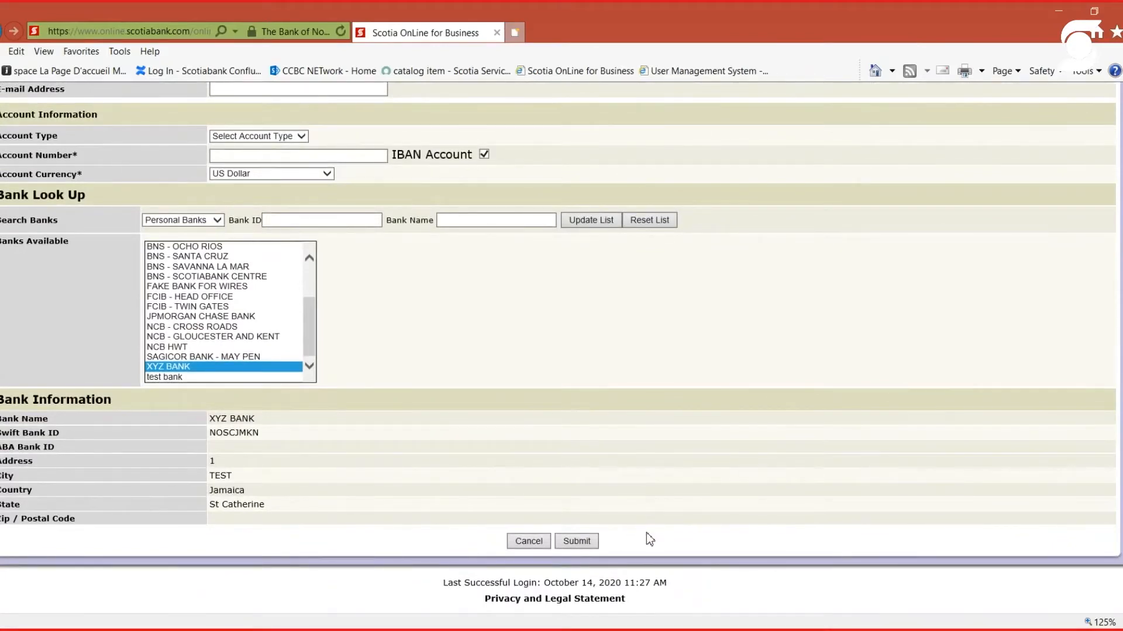
# - Leave the wire recipient form without submitting it and return to the recipients list
pyautogui.scroll(5, 646, 533)
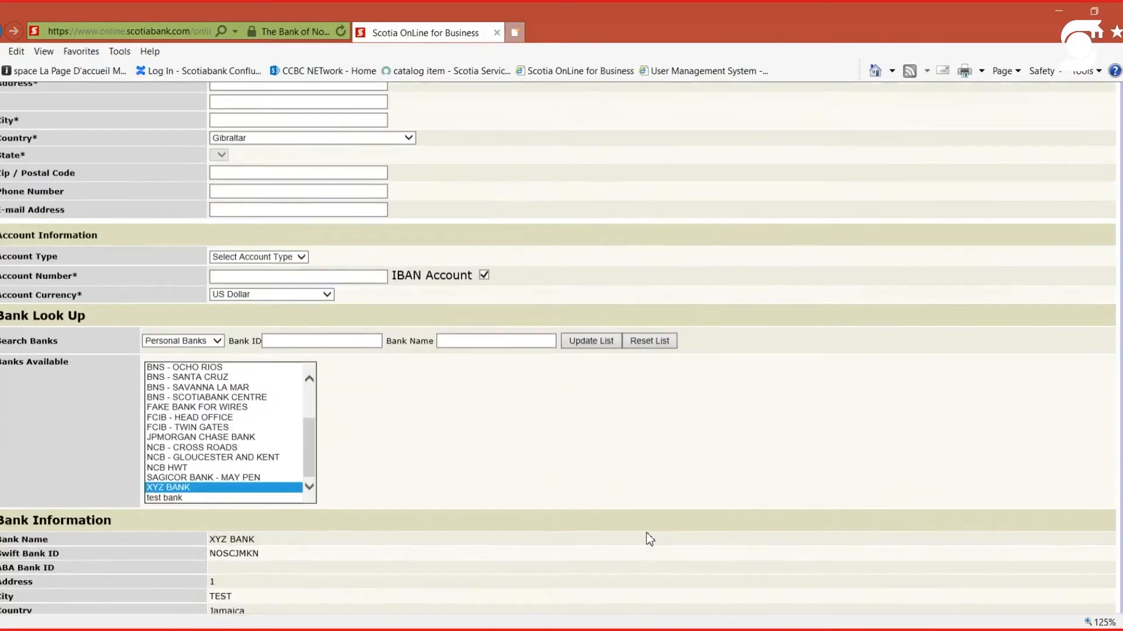
pyautogui.scroll(2, 647, 532)
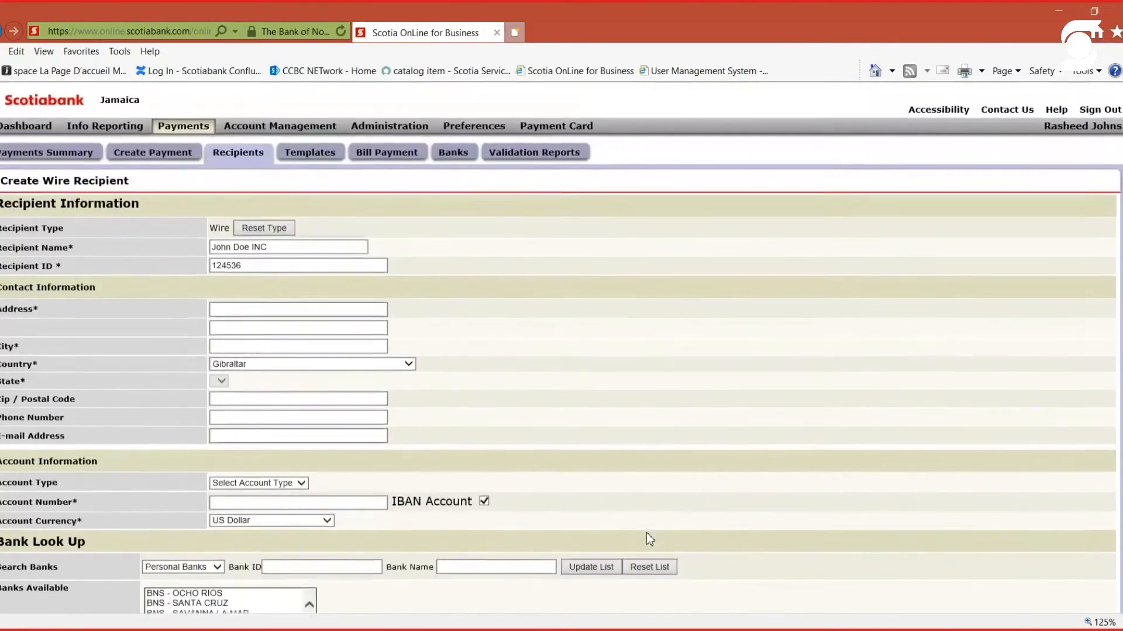
pyautogui.click(263, 162)
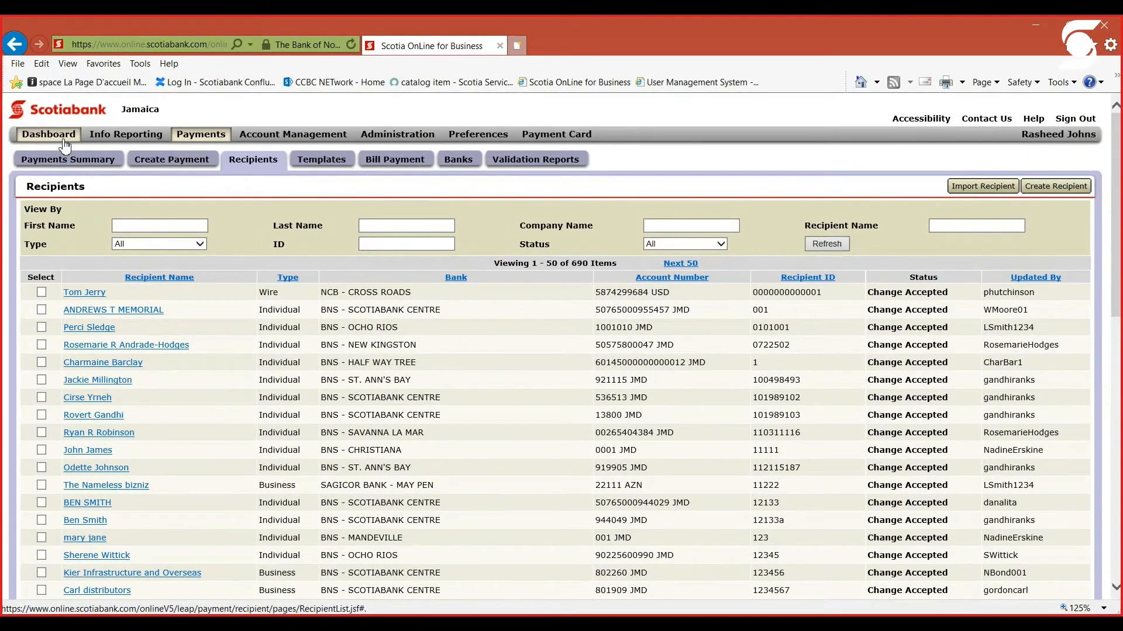
# - Go to payment creation from the dashboard and start a one-time payment of type Wire Payment
pyautogui.click(64, 141)
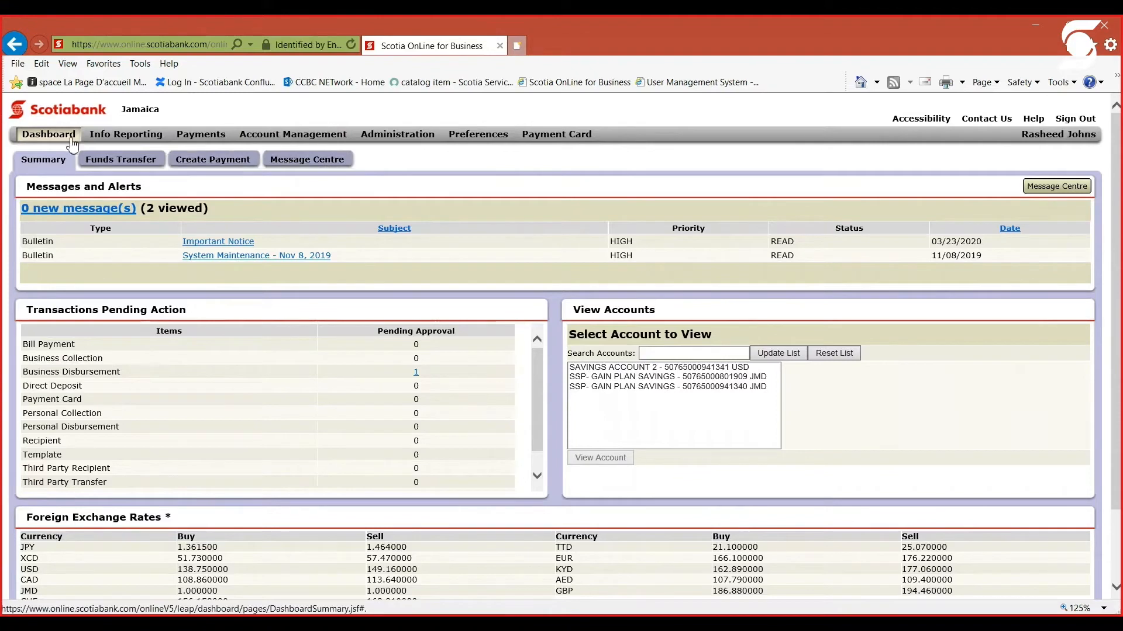
pyautogui.click(224, 168)
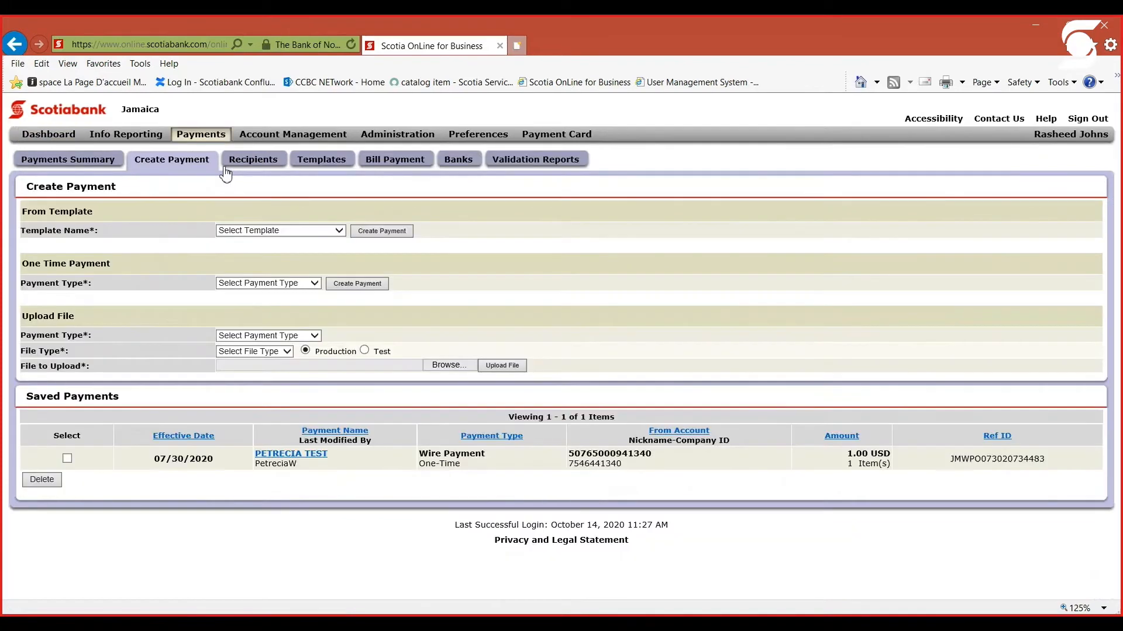
pyautogui.click(263, 283)
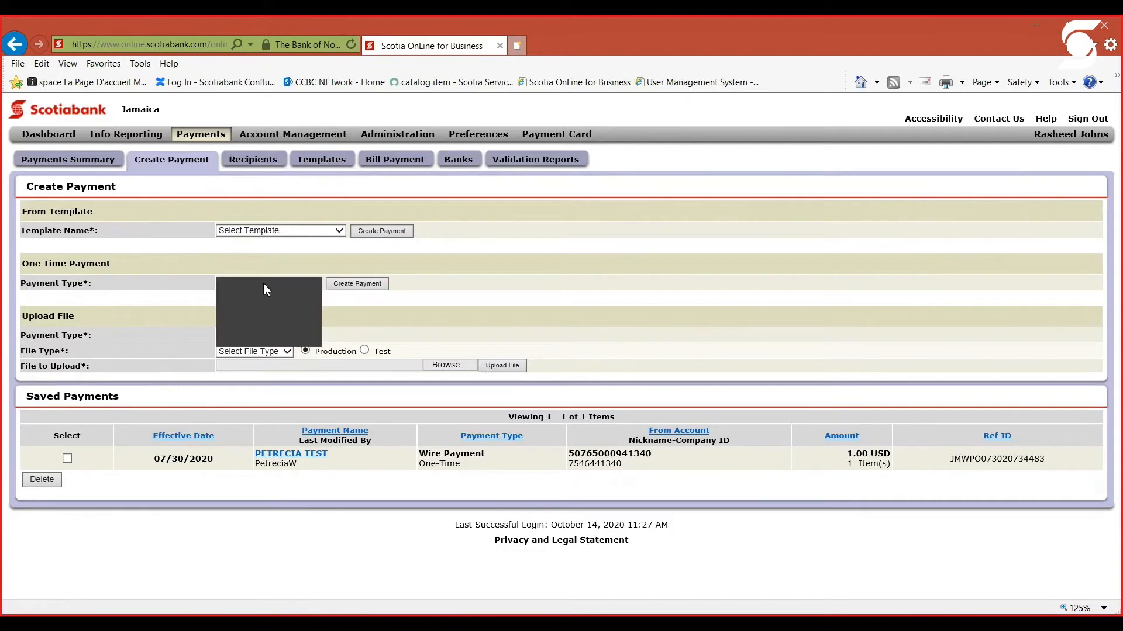
pyautogui.click(270, 344)
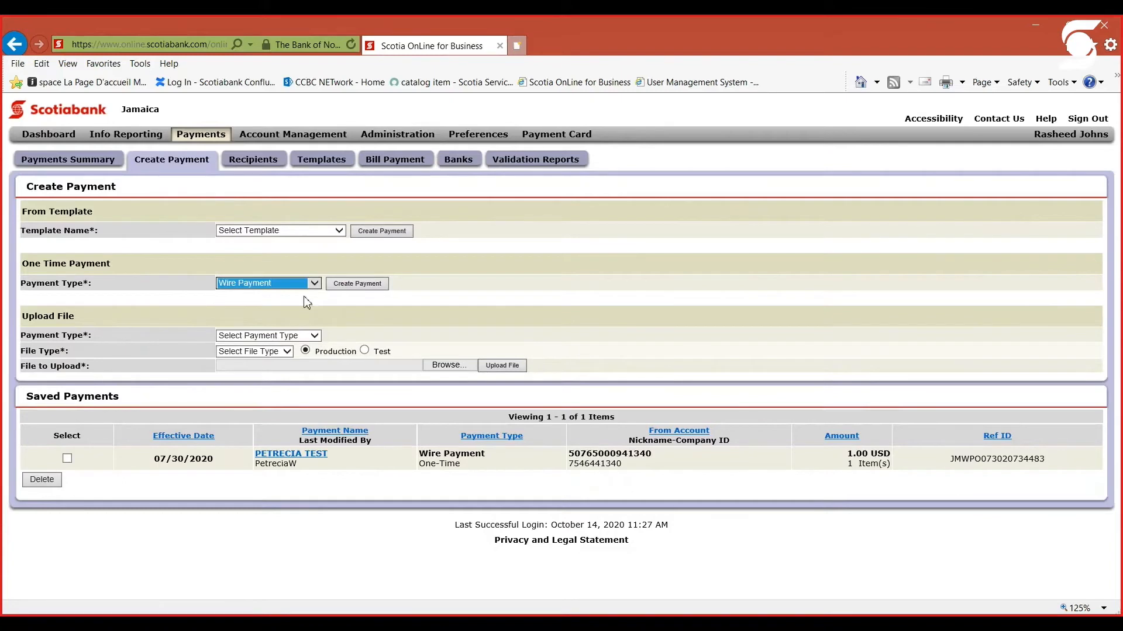
pyautogui.click(354, 286)
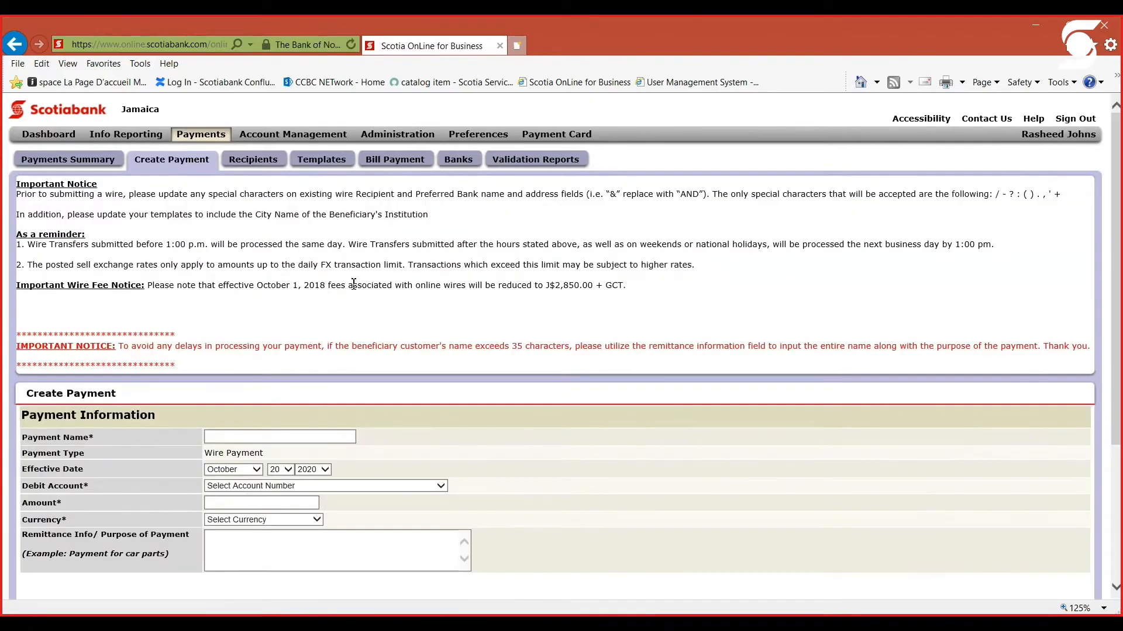
# - Enter "Global Transaction Baking" as the remittance info and purpose of the wire payment
pyautogui.scroll(-2, 354, 284)
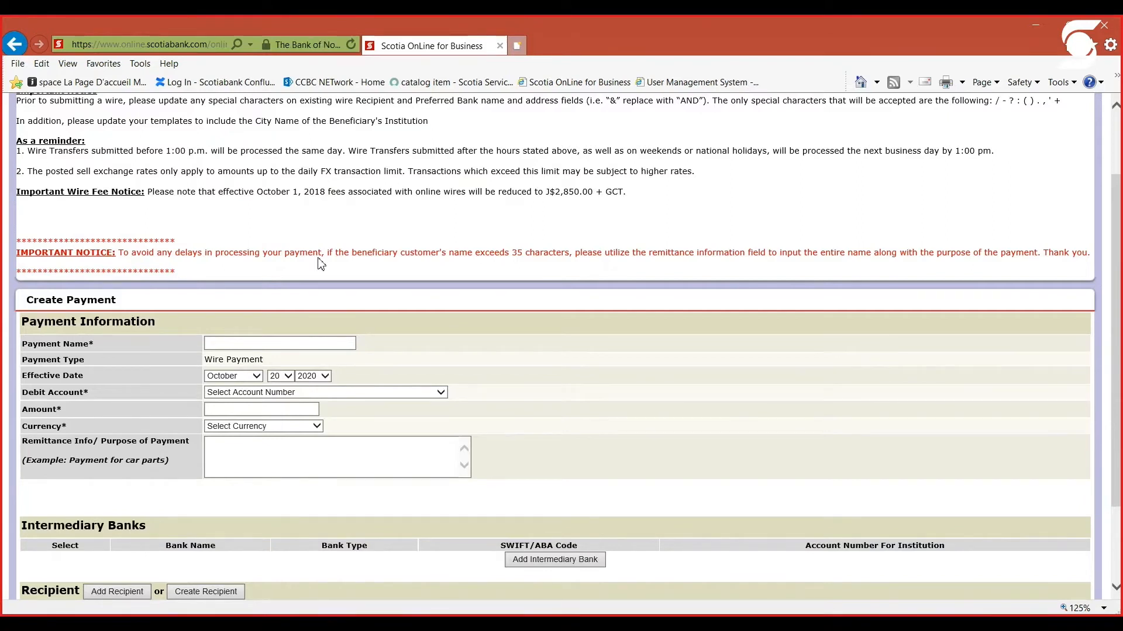
pyautogui.click(323, 469)
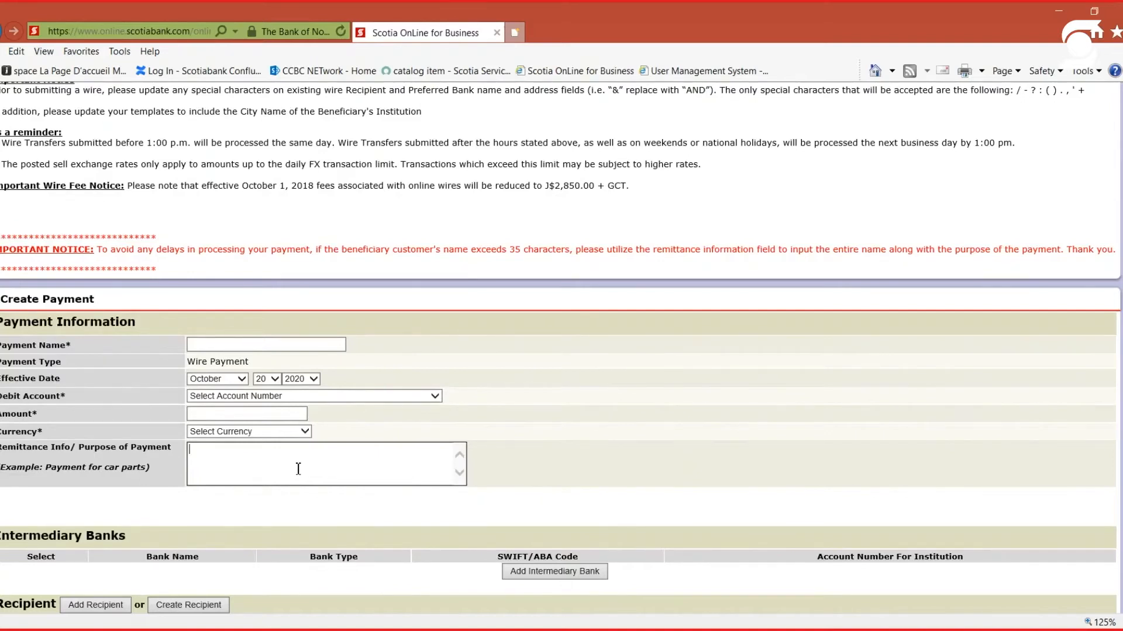
pyautogui.write('Global Transaction Baking')
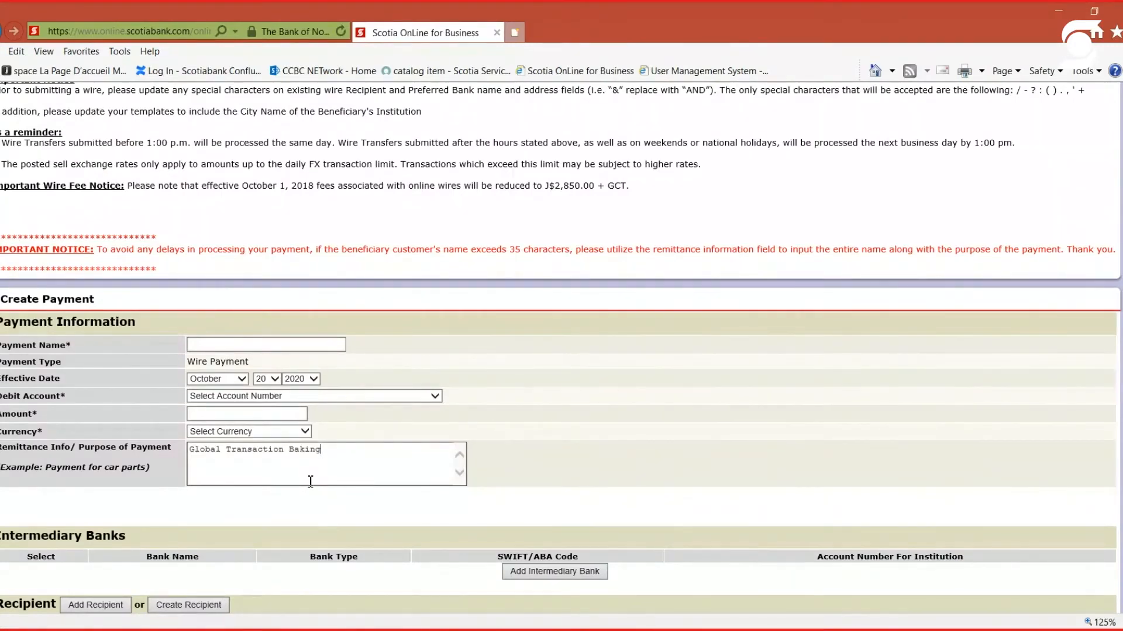
# - Name the wire payment "Test Payement"
pyautogui.click(296, 351)
pyautogui.write('Test cor')
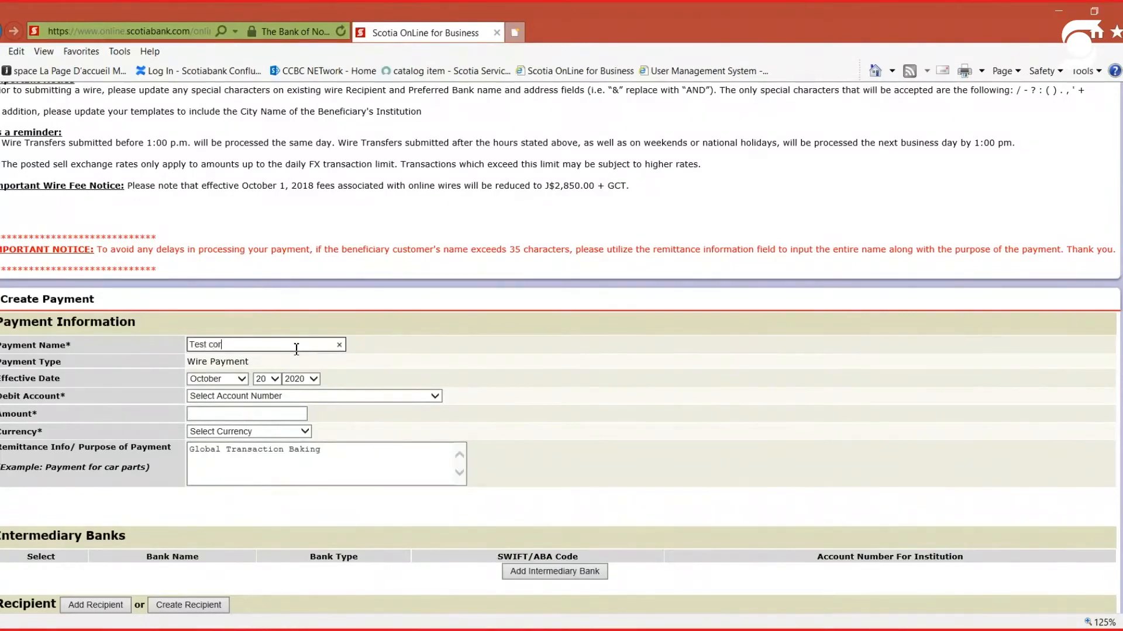
pyautogui.press('BackSpace')
pyautogui.press('BackSpace')
pyautogui.write('Payem')
pyautogui.write('nt')
pyautogui.press('BackSpace')
pyautogui.press('BackSpace')
pyautogui.write('ent')
# - Choose the SSP- GAIN PLAN SAVINGS debit account and set the payment amount to .20 in US Dollar
pyautogui.click(328, 396)
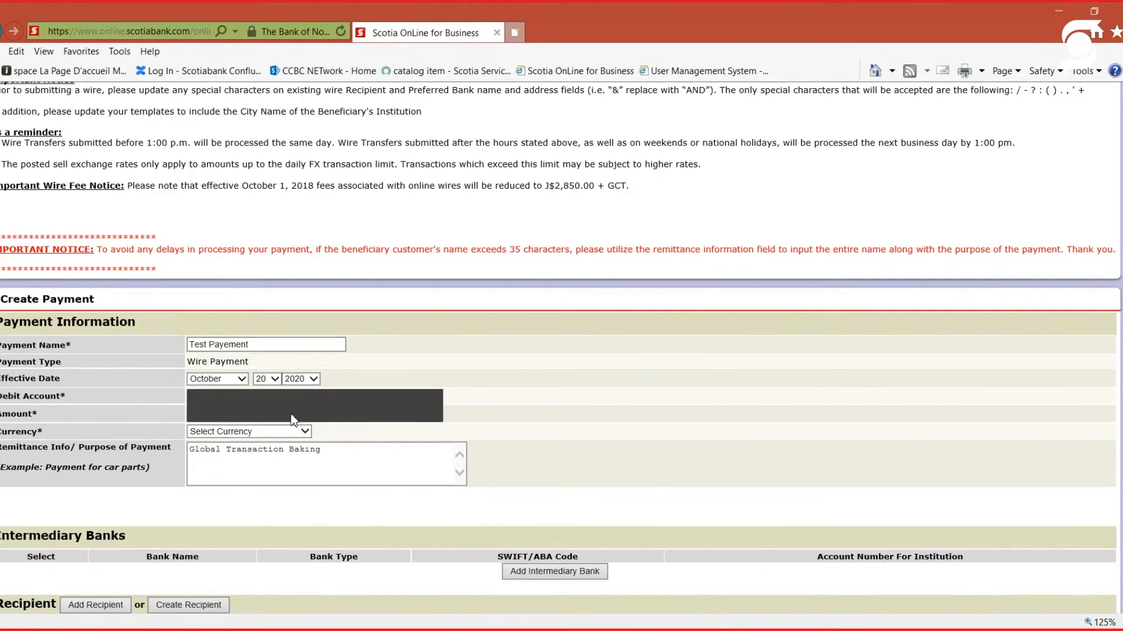
pyautogui.click(321, 398)
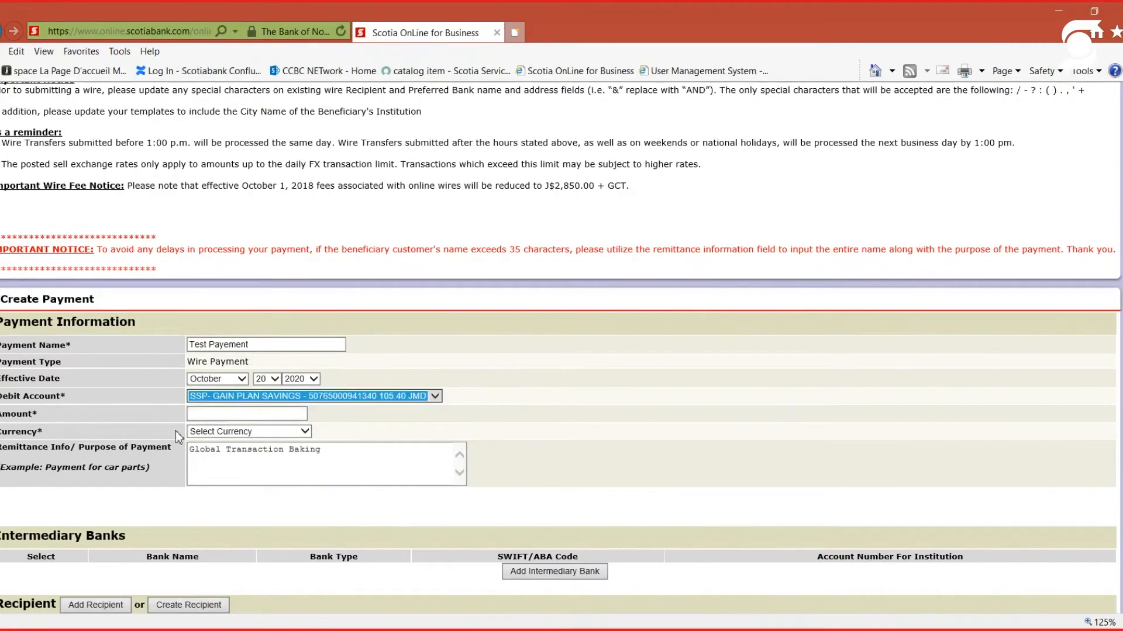
pyautogui.click(236, 416)
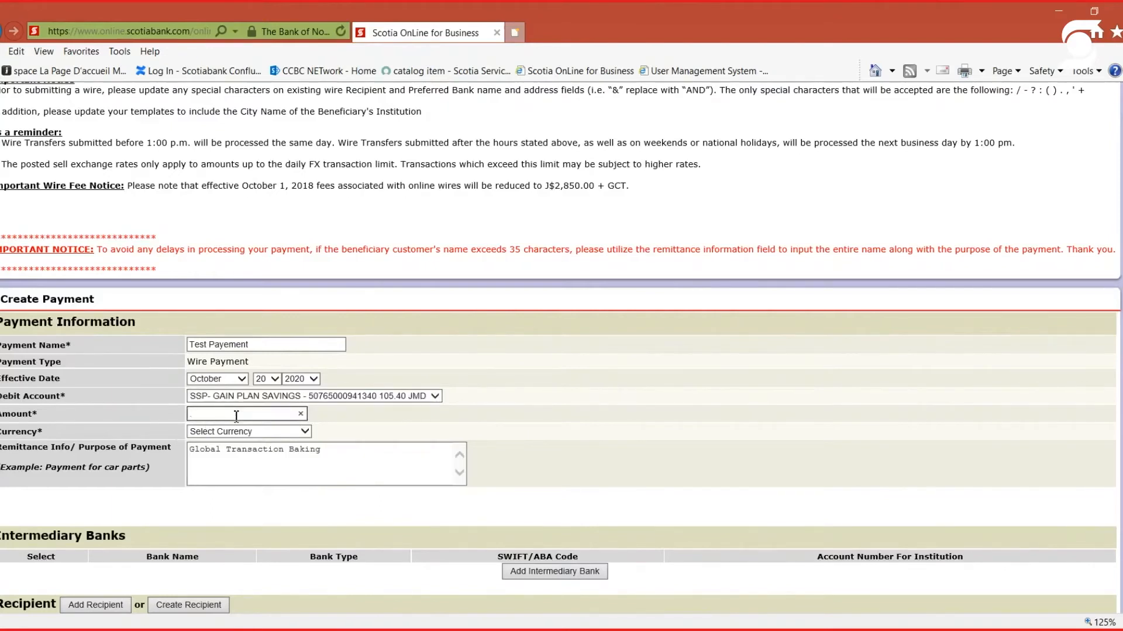
pyautogui.write('.20')
pyautogui.click(302, 432)
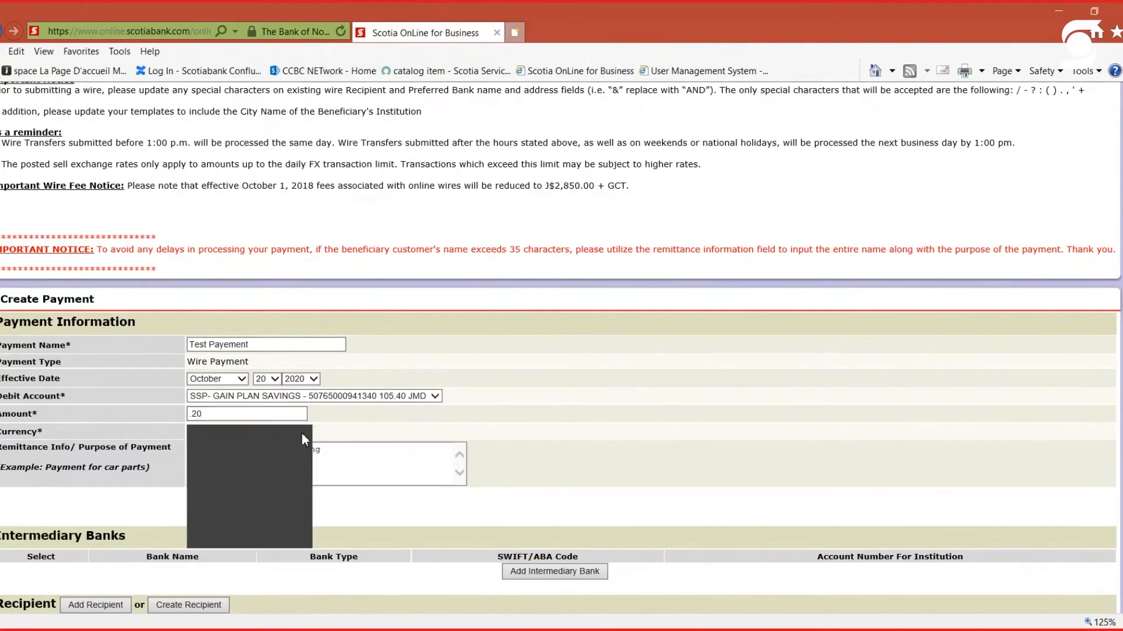
pyautogui.click(208, 531)
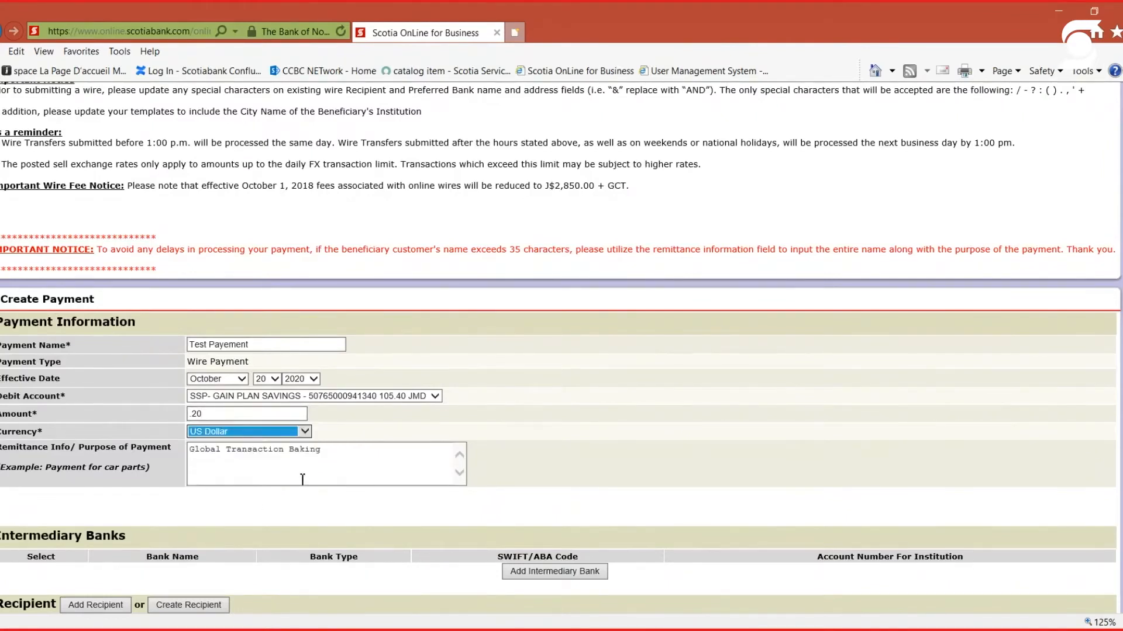
# - Add a second line "Test Payment" to the remittance info and try to add an intermediary bank
pyautogui.click(373, 457)
pyautogui.press('Return')
pyautogui.write('T')
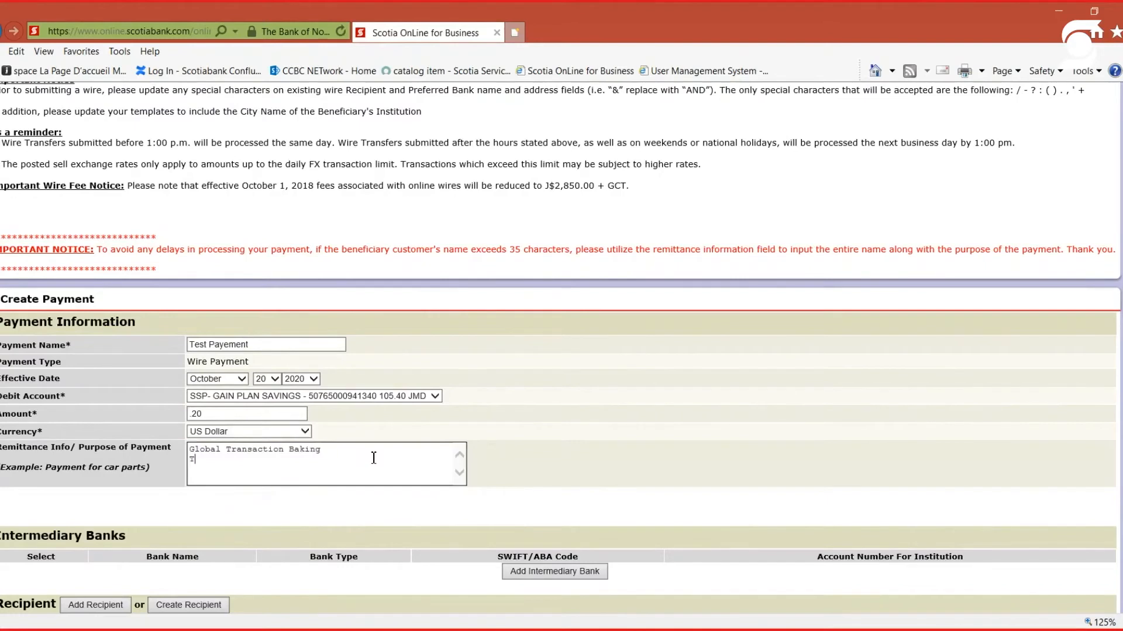
pyautogui.write('est Payment')
pyautogui.scroll(-1, 376, 501)
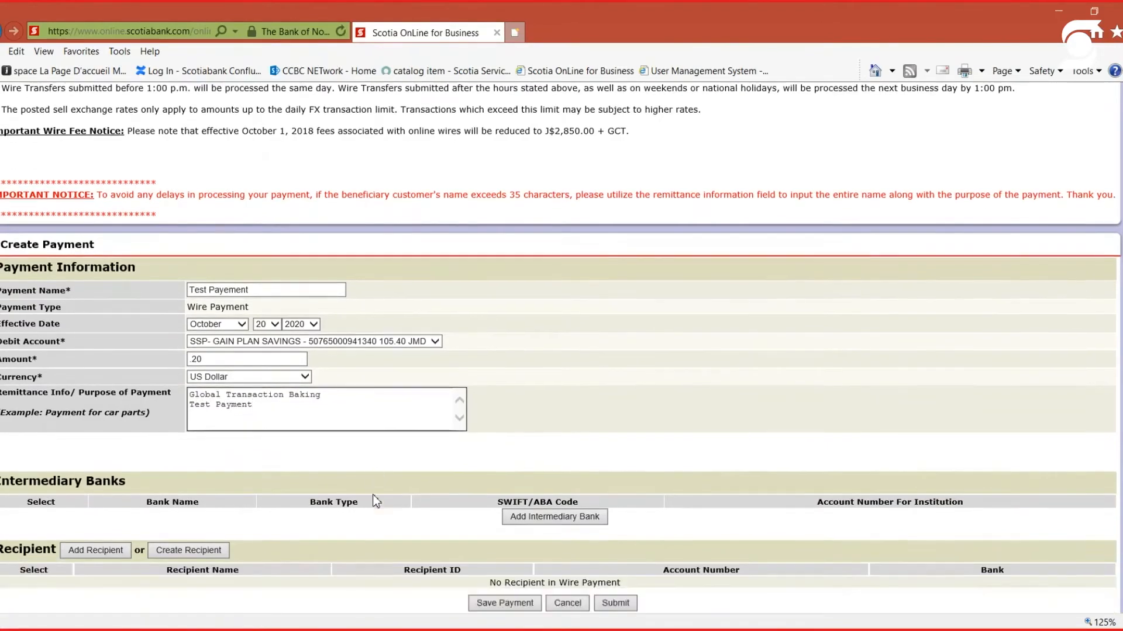
pyautogui.click(543, 522)
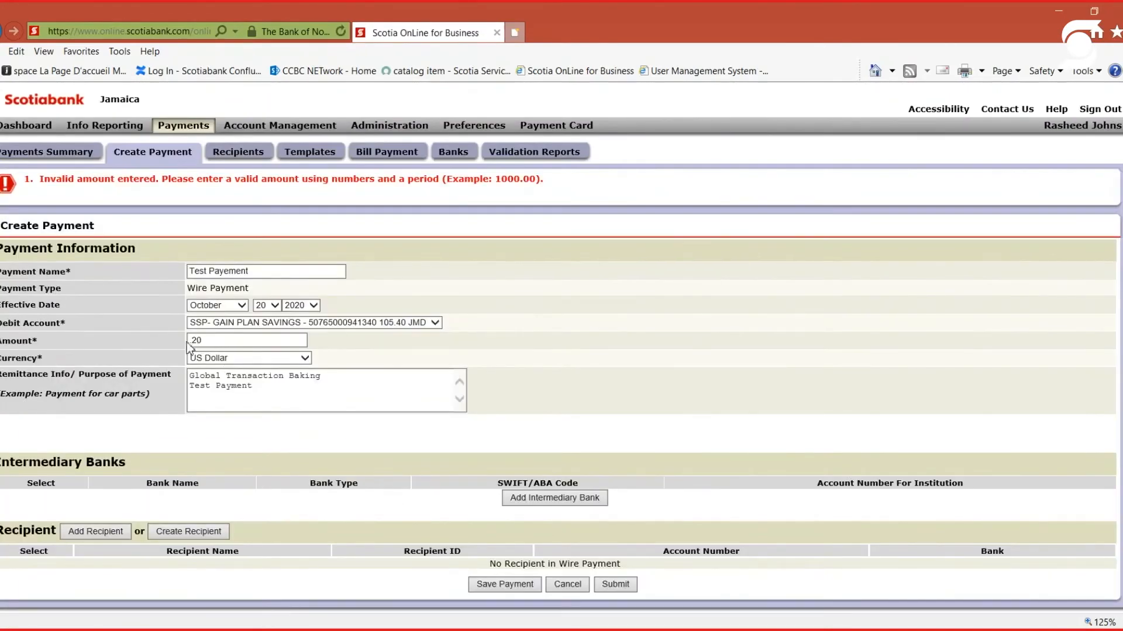
# - Set the payment amount to 20 and the currency to Jamaican Dollar
pyautogui.click(210, 339)
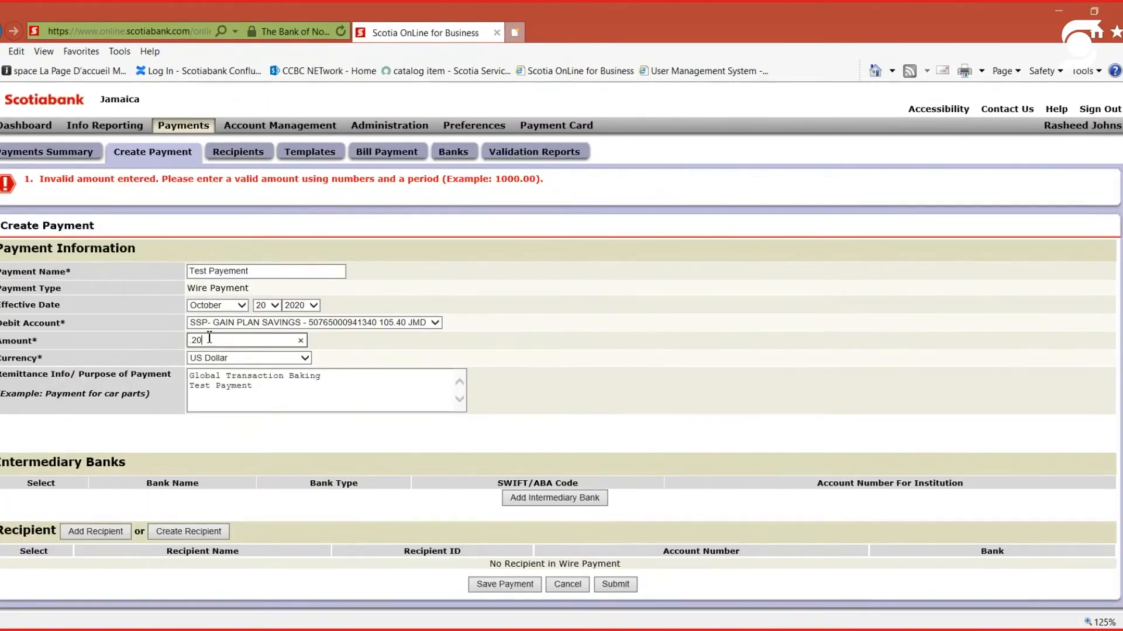
pyautogui.press('BackSpace')
pyautogui.press('BackSpace')
pyautogui.press('BackSpace')
pyautogui.press('BackSpace')
pyautogui.write('20')
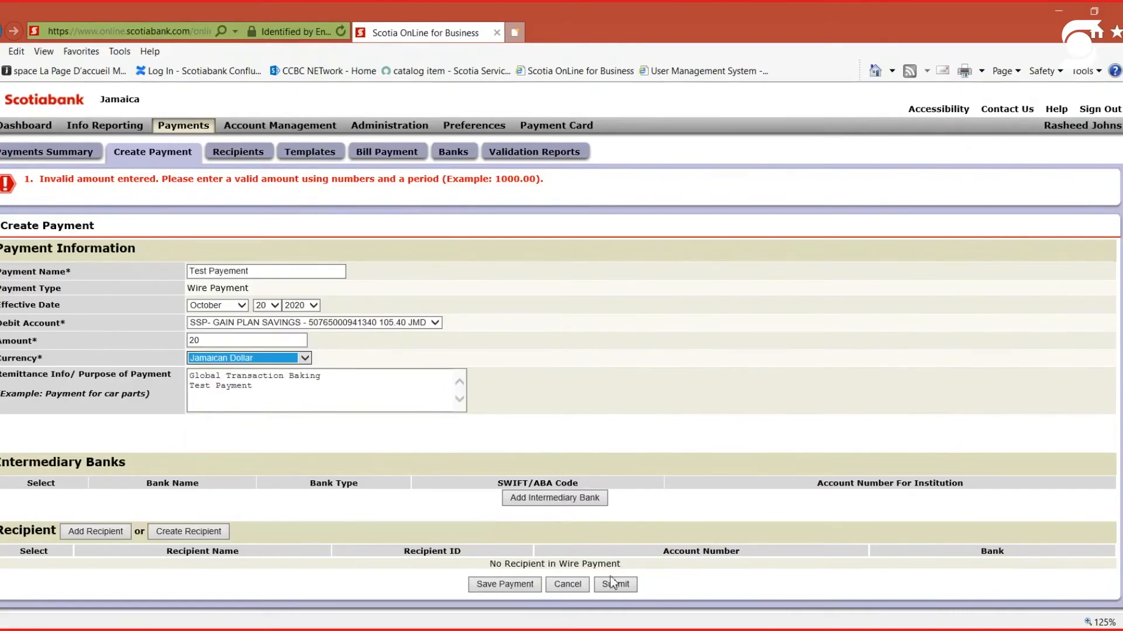
# - Add JPMORGAN CHASE BANK as the intermediary bank for the wire payment
pyautogui.click(587, 501)
pyautogui.click(586, 500)
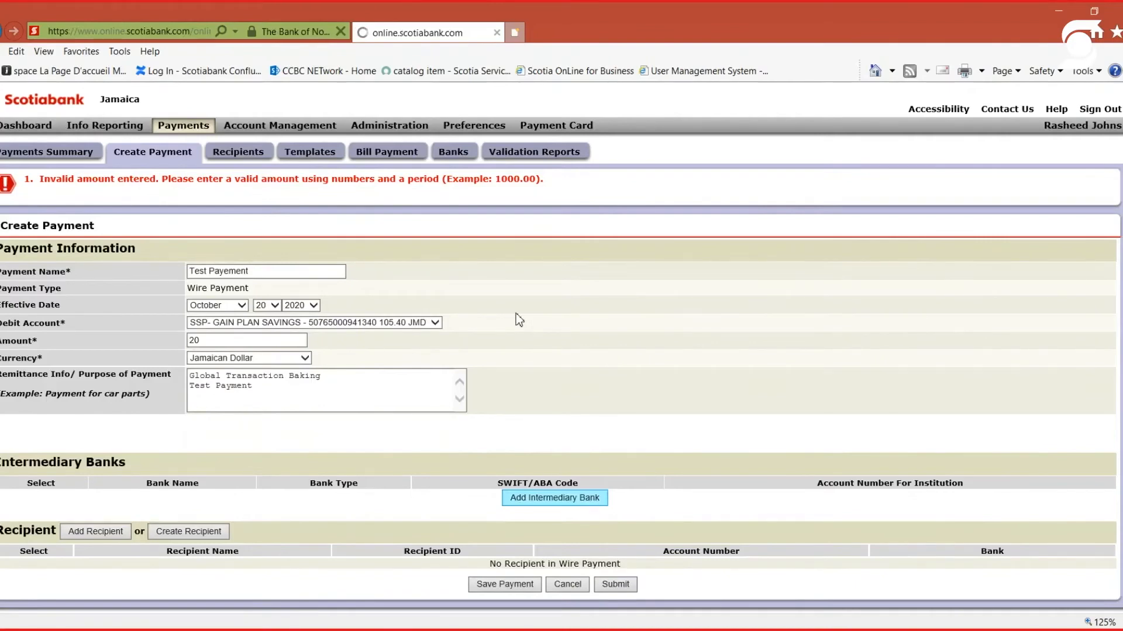
pyautogui.scroll(-3, 149, 304)
pyautogui.scroll(1, 149, 304)
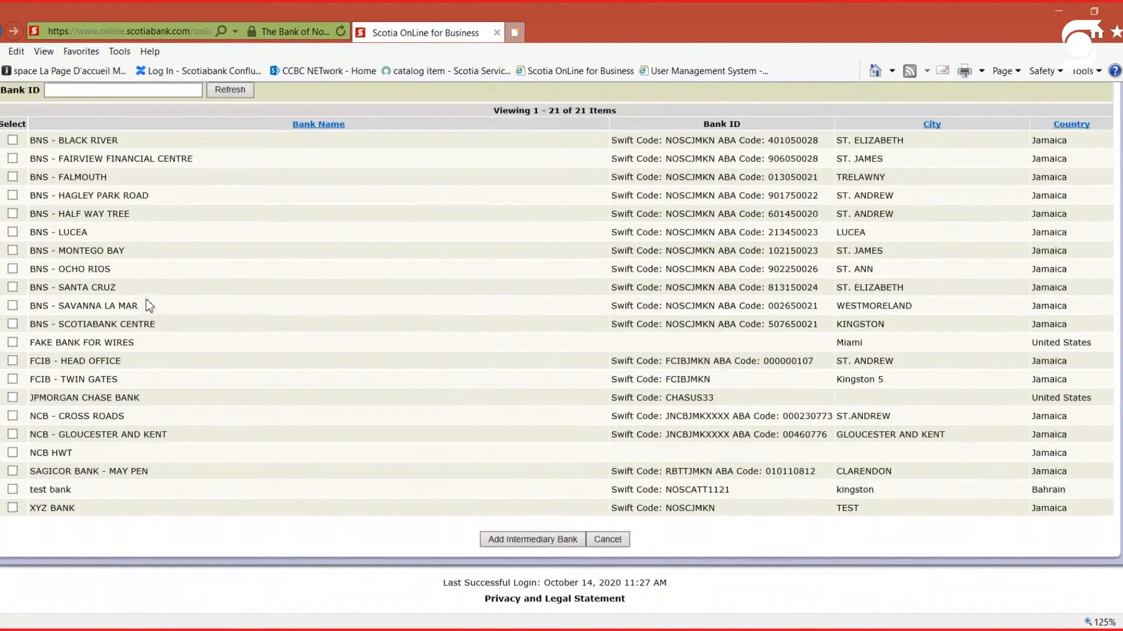
pyautogui.click(12, 397)
pyautogui.click(558, 538)
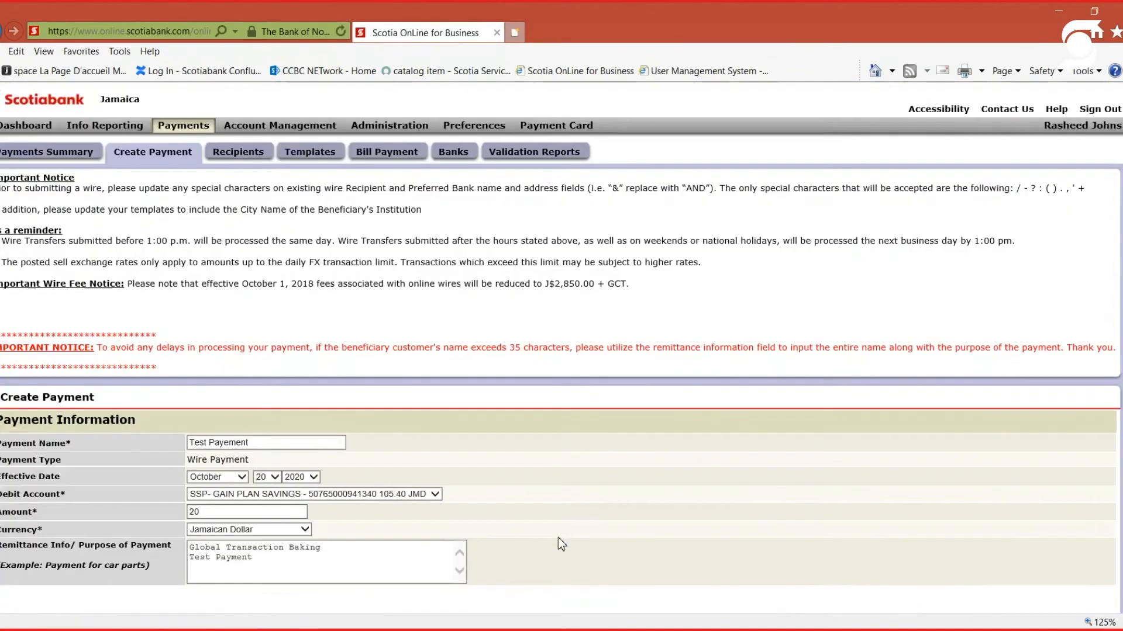
# - Add the existing wire recipient Test Wire, banked at FAKE BANK FOR WIRES, to the payment
pyautogui.scroll(-4, 558, 538)
pyautogui.scroll(-1, 558, 538)
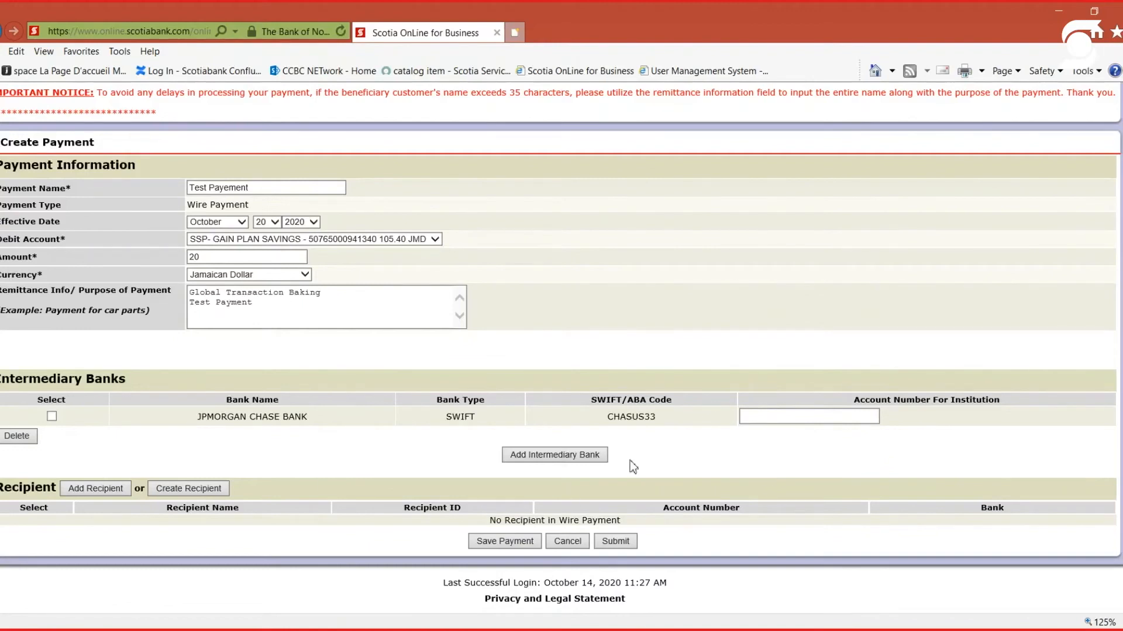
pyautogui.click(89, 499)
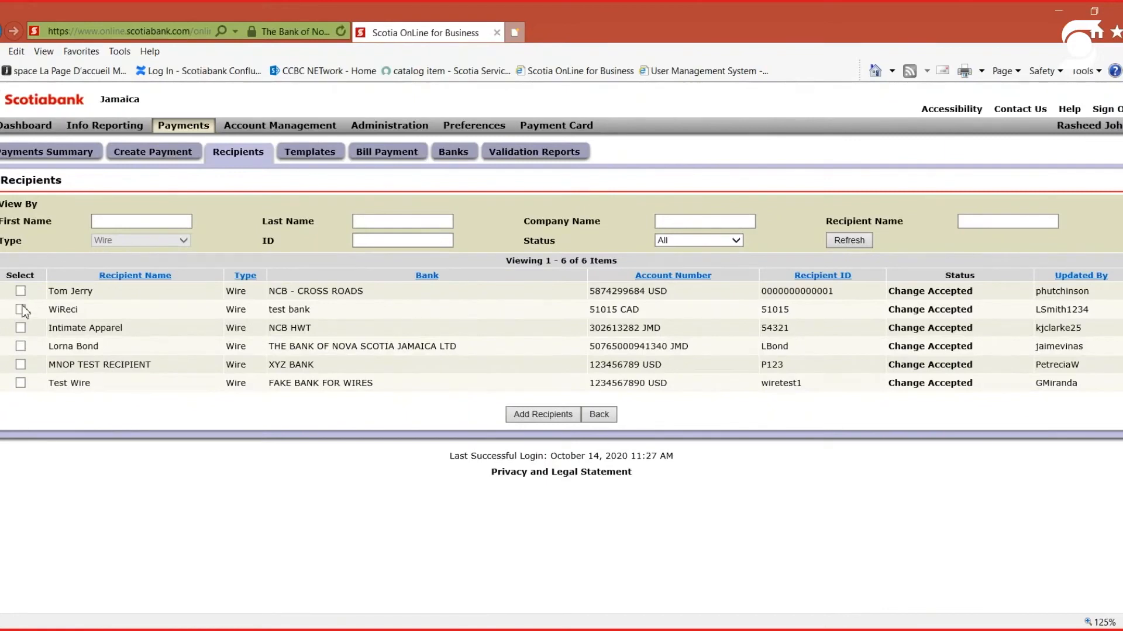
pyautogui.click(21, 346)
pyautogui.click(21, 346)
pyautogui.click(20, 383)
pyautogui.click(544, 416)
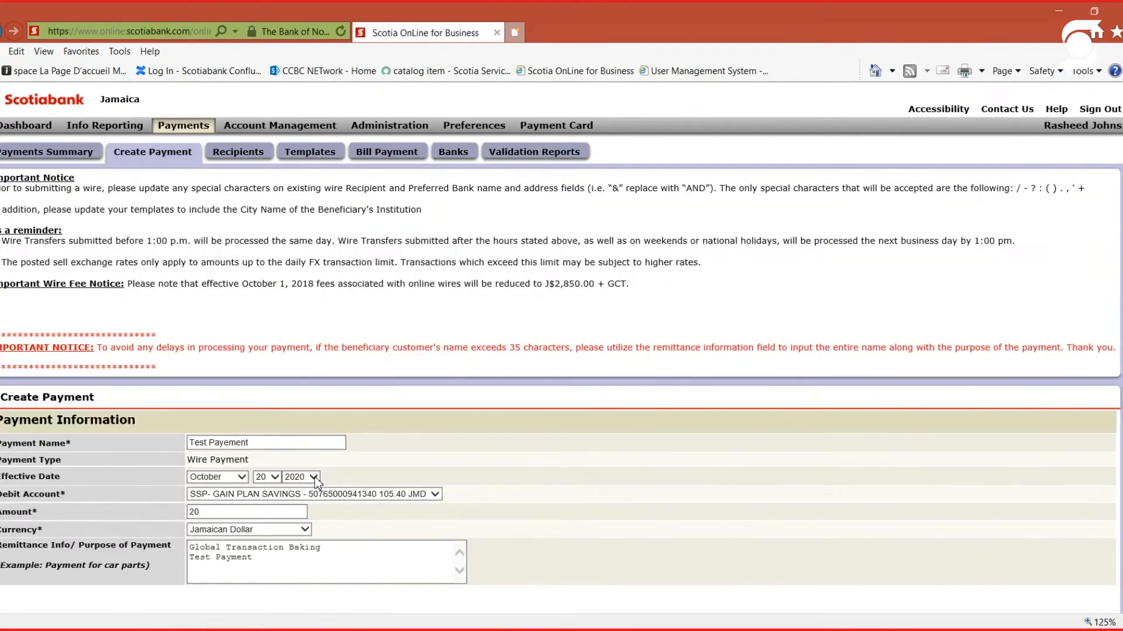
# - Try to submit the completed wire payment
pyautogui.scroll(-3, 315, 477)
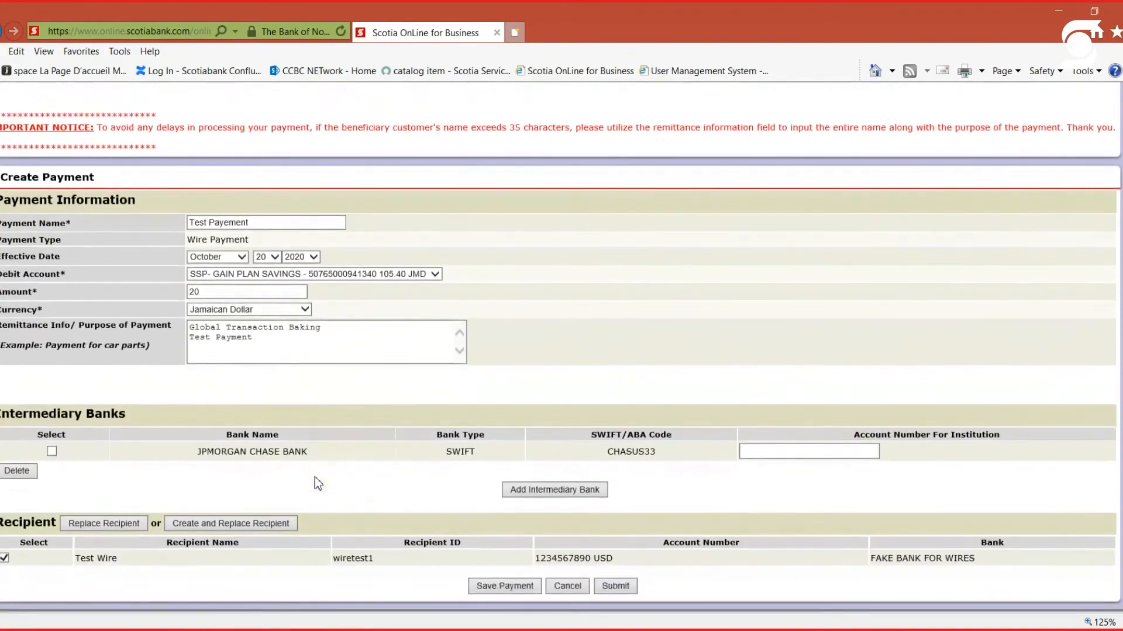
pyautogui.scroll(-1, 317, 483)
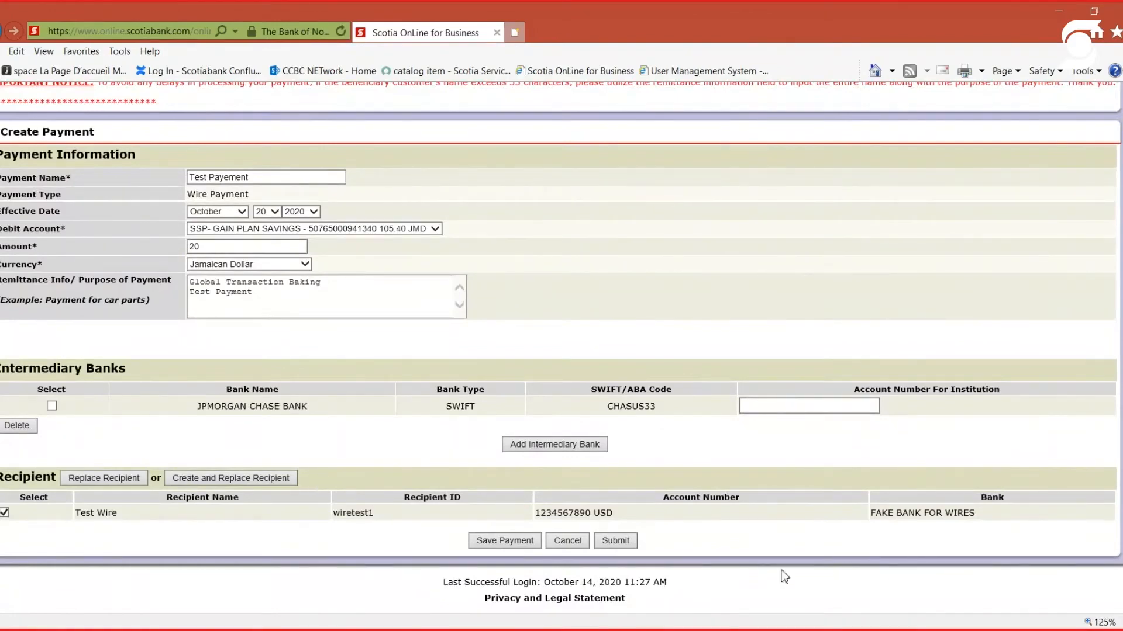
pyautogui.click(623, 545)
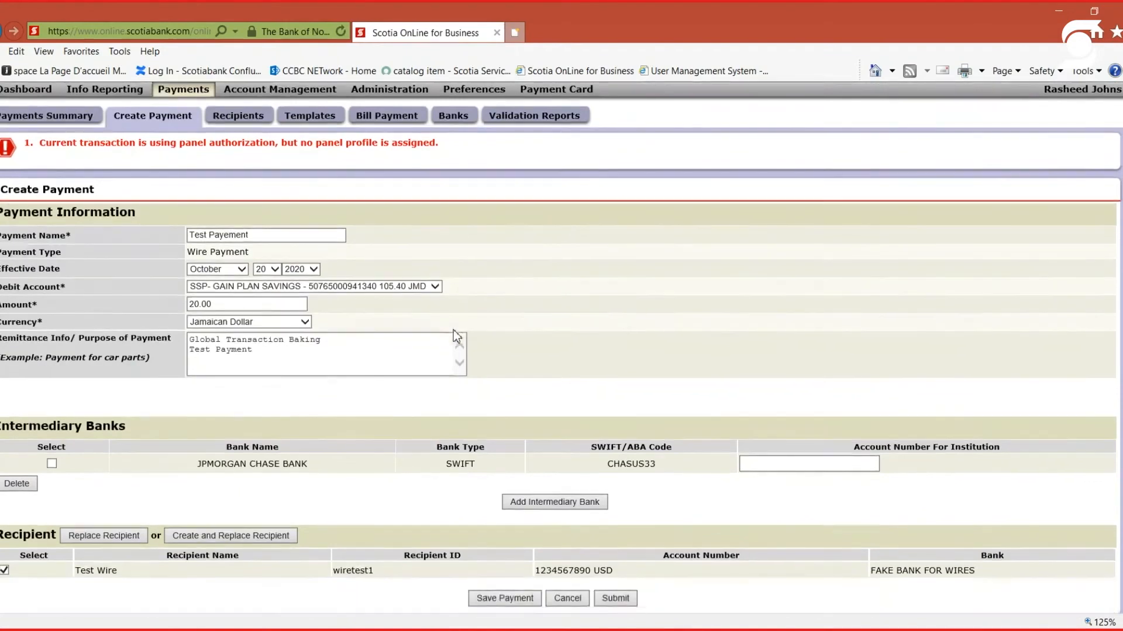
pyautogui.scroll(-2, 457, 336)
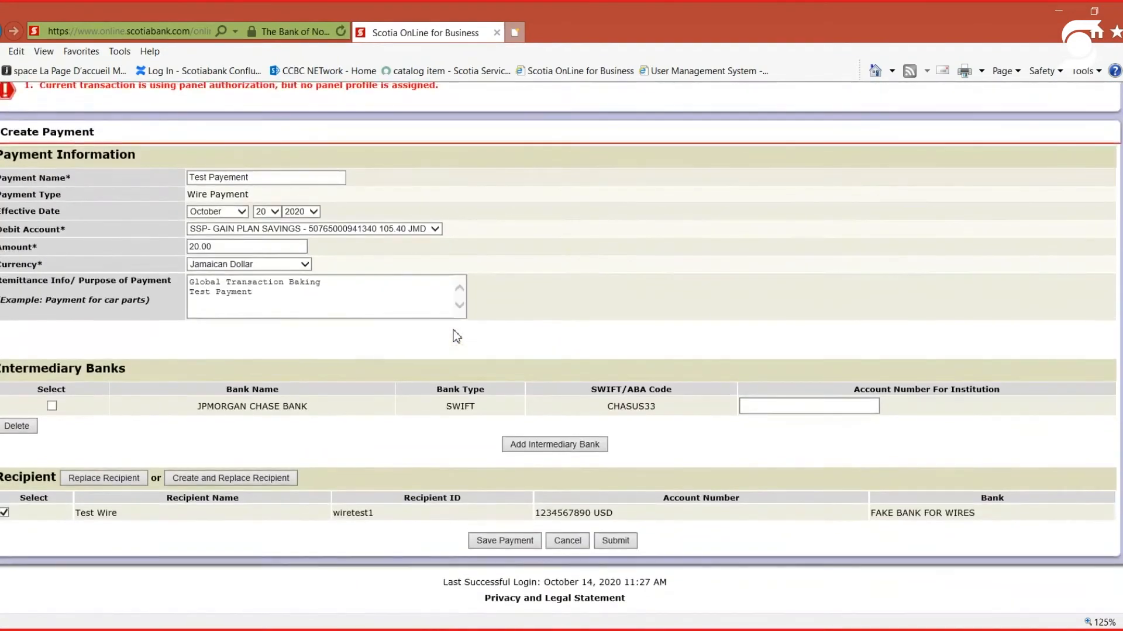